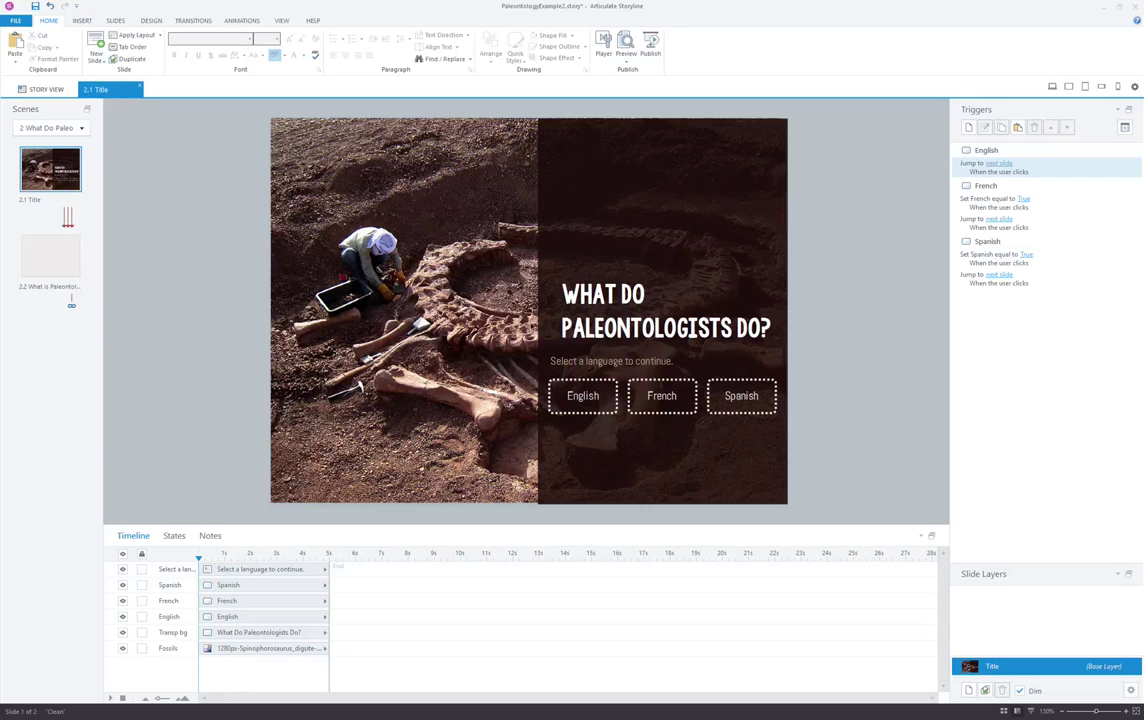
Step: Examine the English, French and Spanish language buttons on the title slide and the triggers attached to them
{"action": "left_click", "coordinate": [590, 390]}
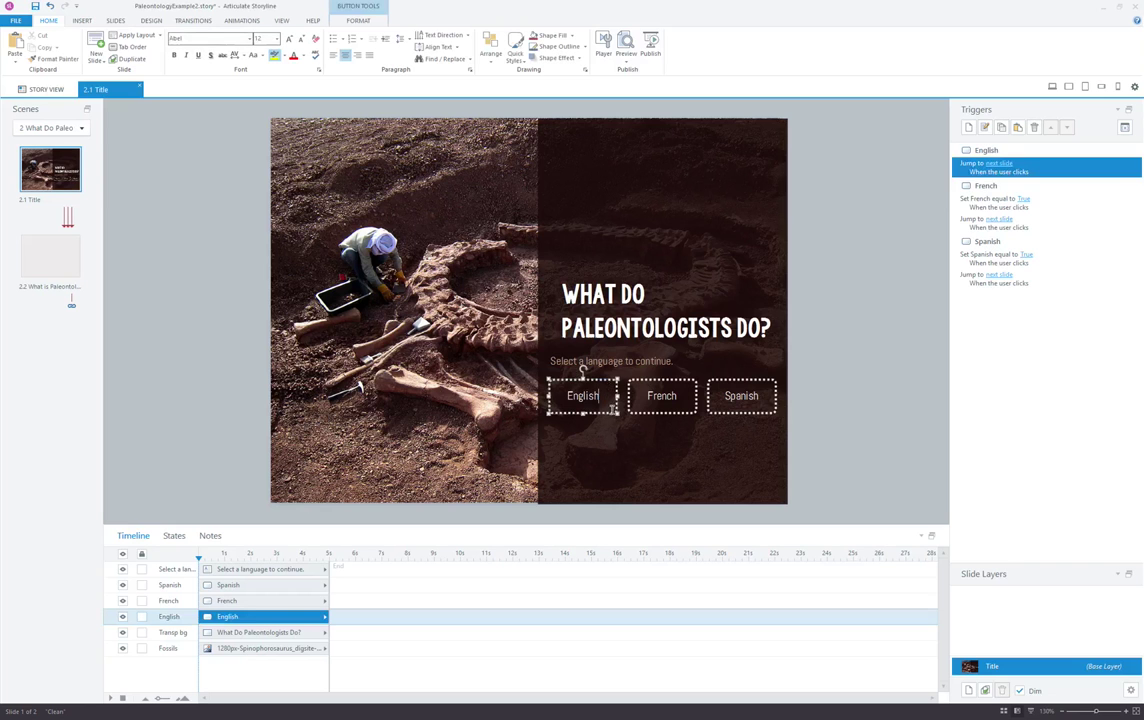
{"action": "left_click", "coordinate": [659, 391]}
{"action": "left_click", "coordinate": [733, 405]}
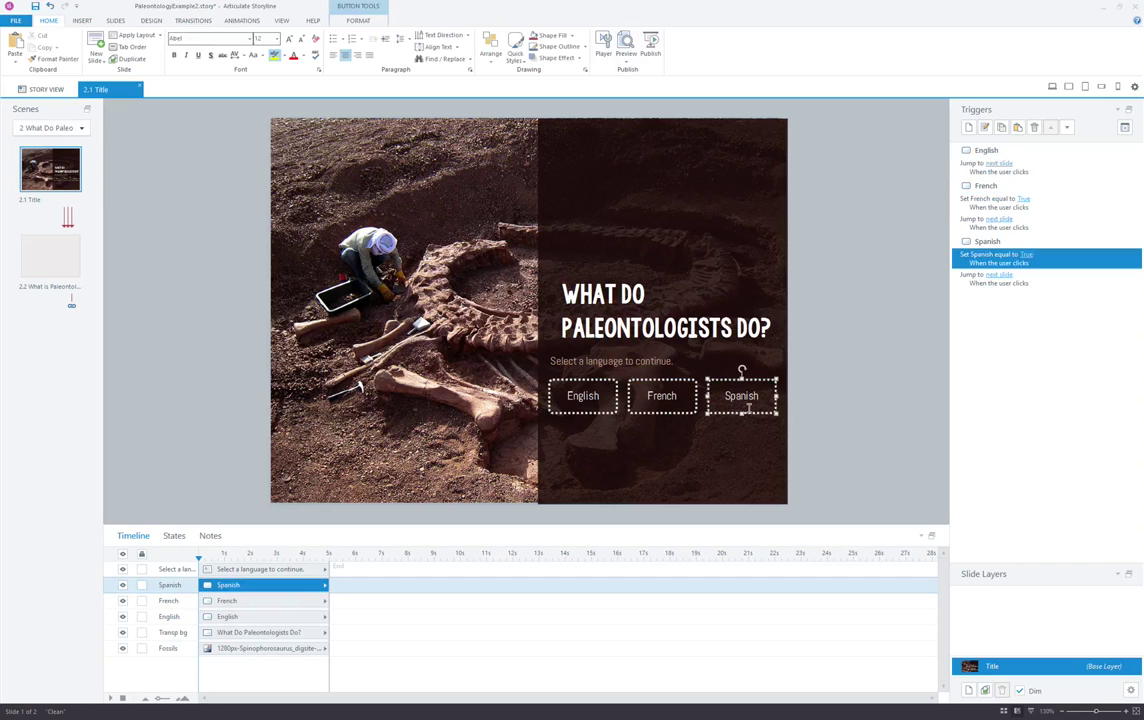
{"action": "left_click", "coordinate": [574, 381]}
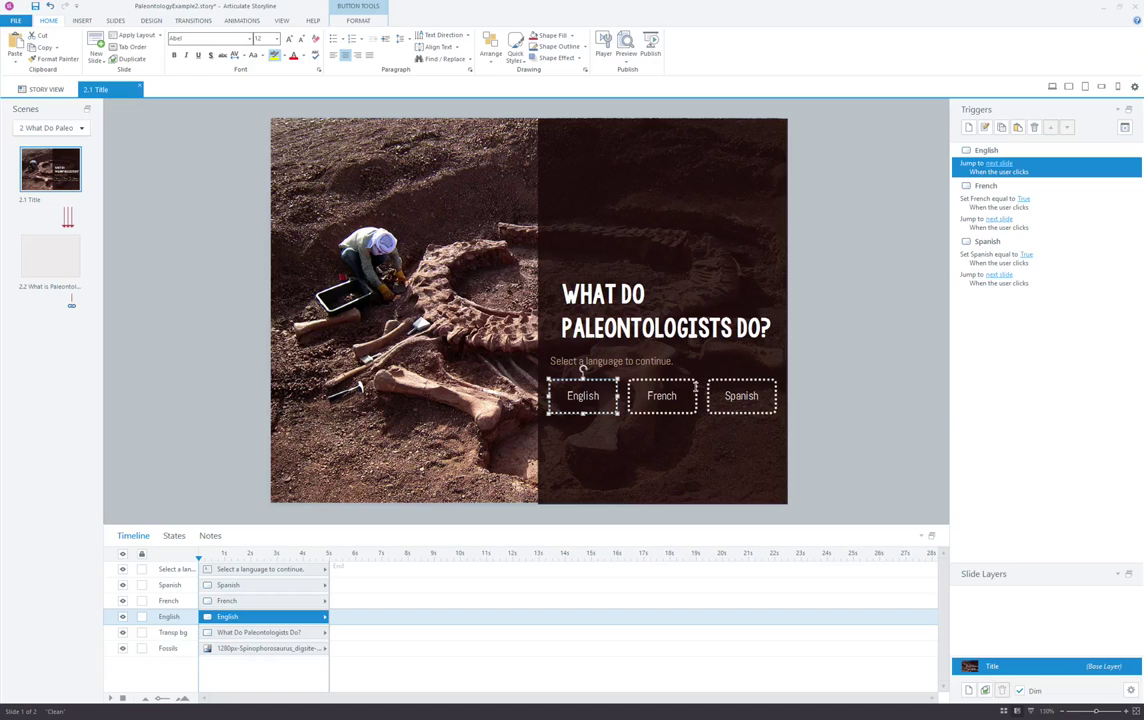
{"action": "left_click", "coordinate": [969, 206]}
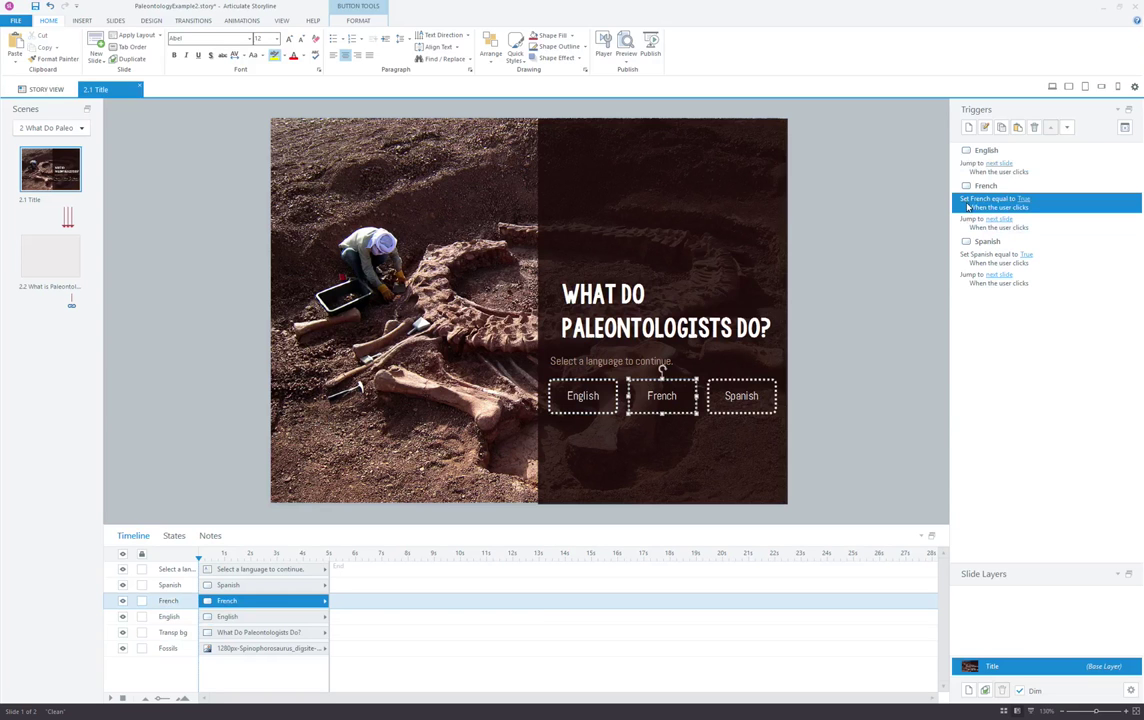
Step: Review the project's French and Spanish variables, including the Spanish variable's settings, and the button triggers that adjust them
{"action": "left_click", "coordinate": [1125, 130]}
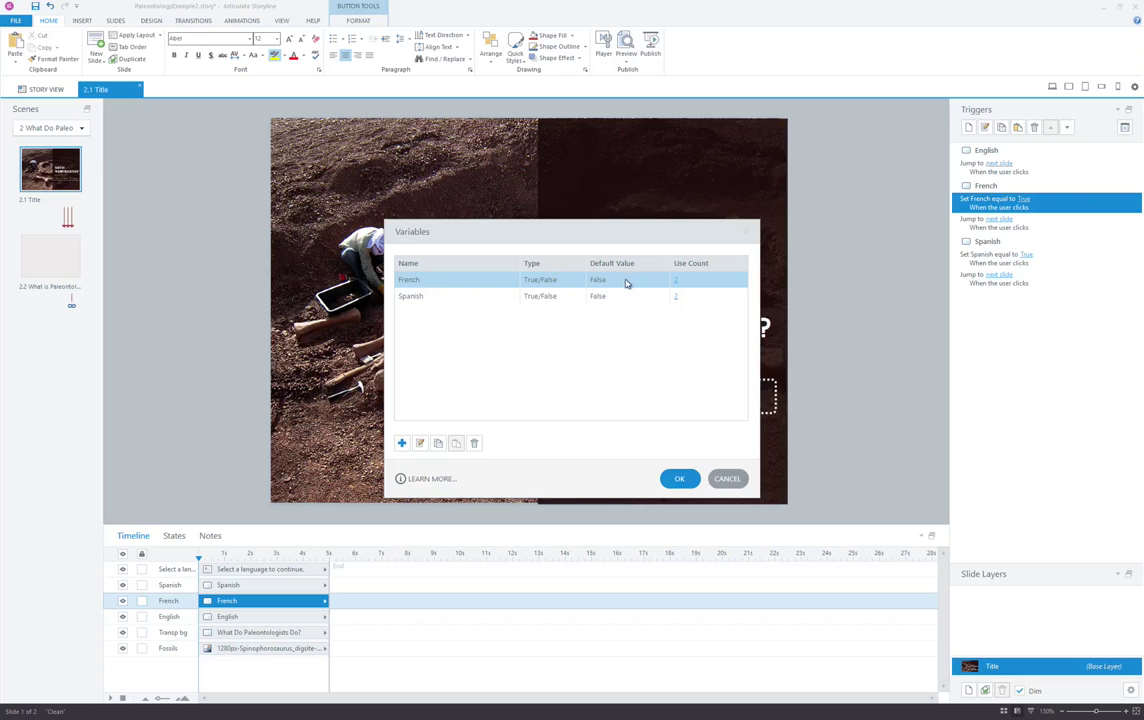
{"action": "left_click", "coordinate": [434, 300]}
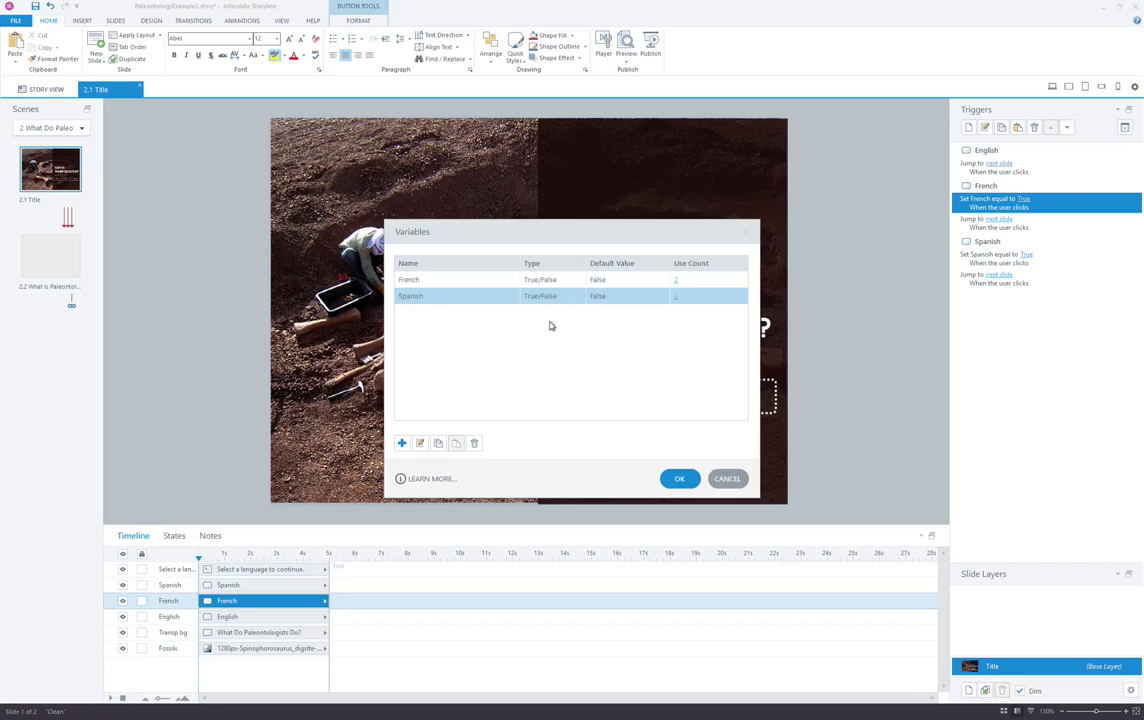
{"action": "left_click", "coordinate": [418, 444]}
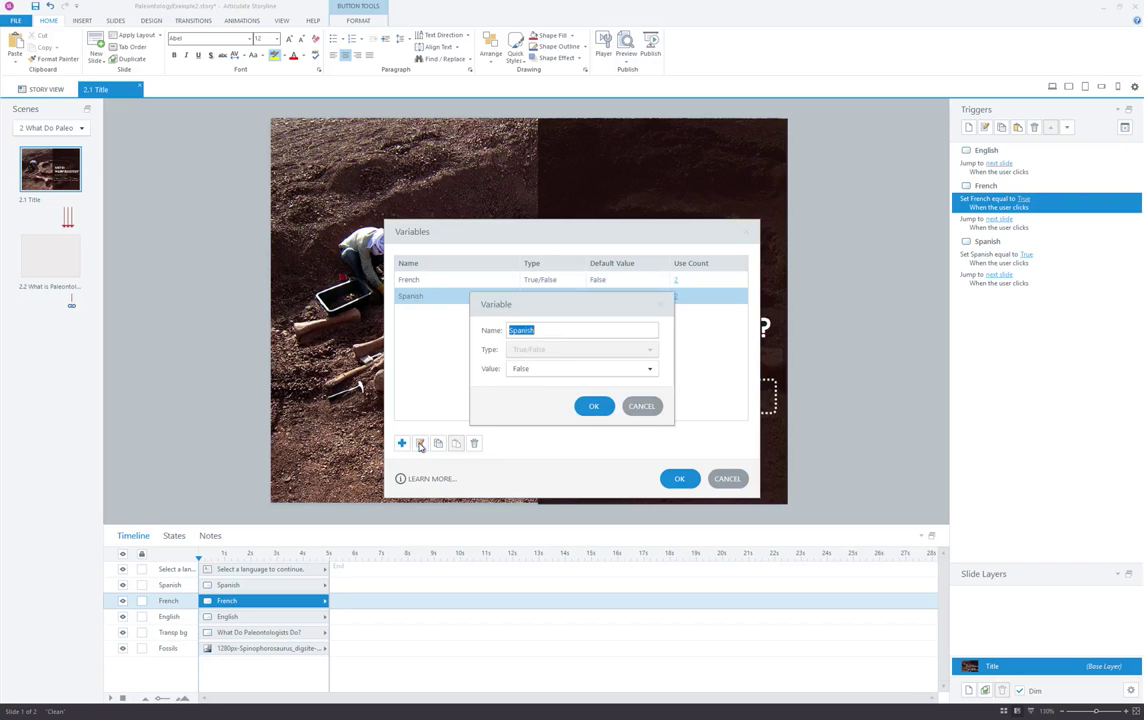
{"action": "left_click", "coordinate": [650, 407]}
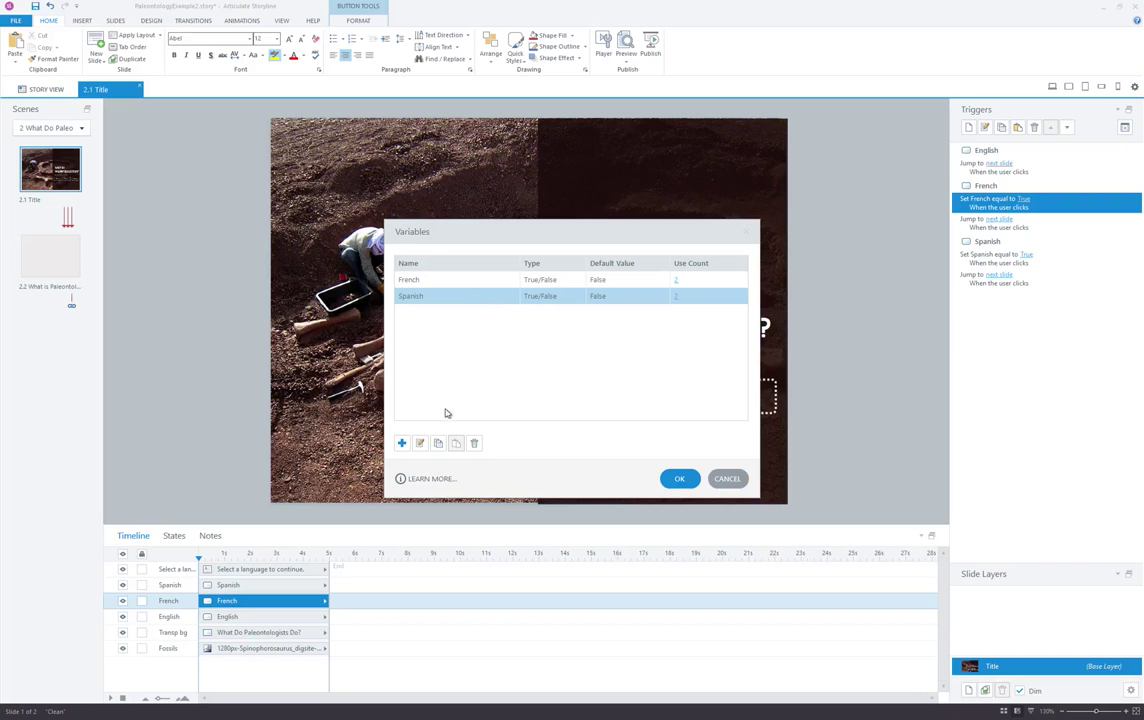
{"action": "left_click", "coordinate": [677, 479]}
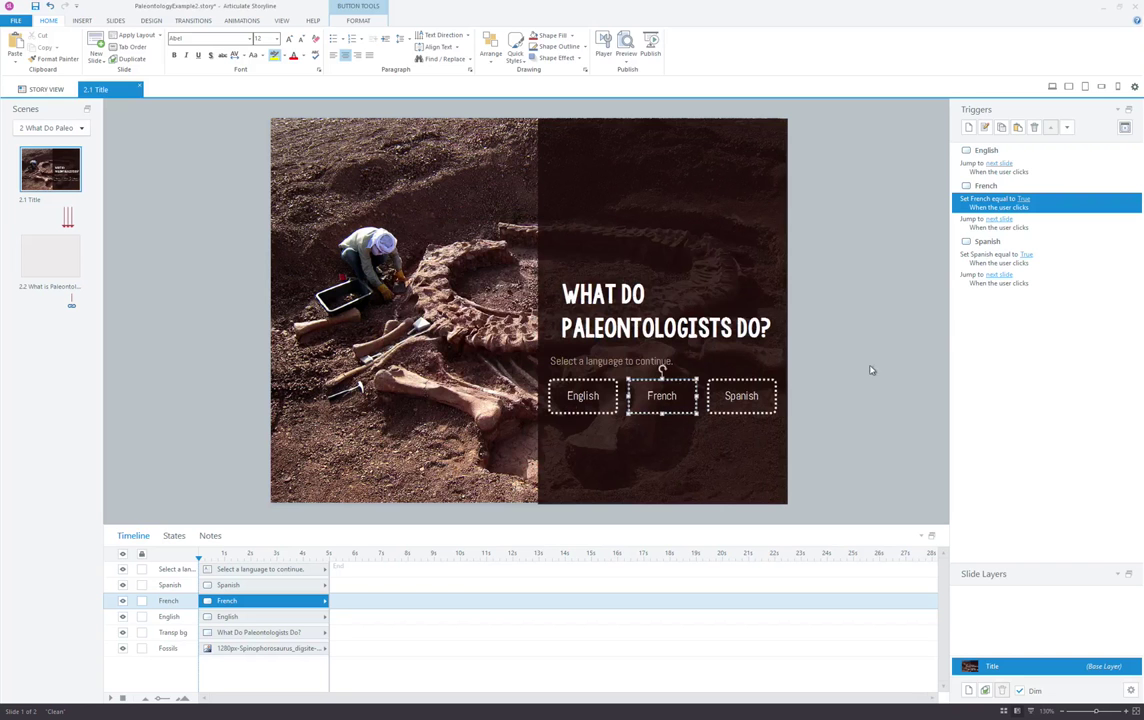
{"action": "left_click", "coordinate": [963, 258]}
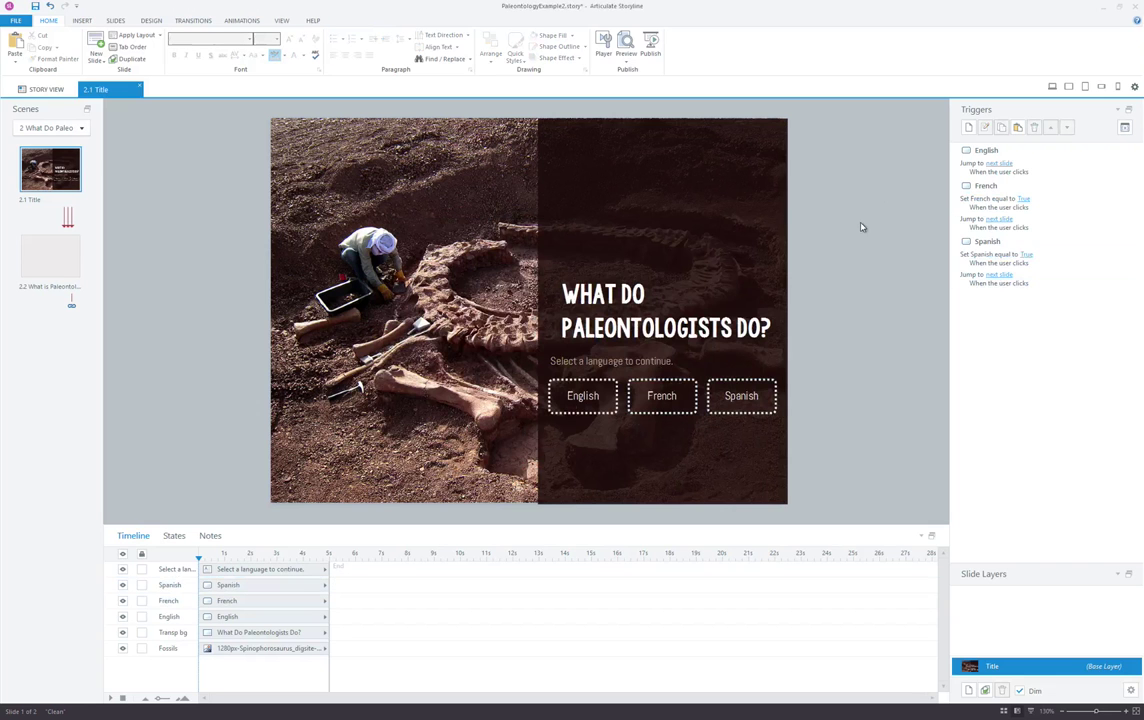
{"action": "left_click", "coordinate": [662, 392]}
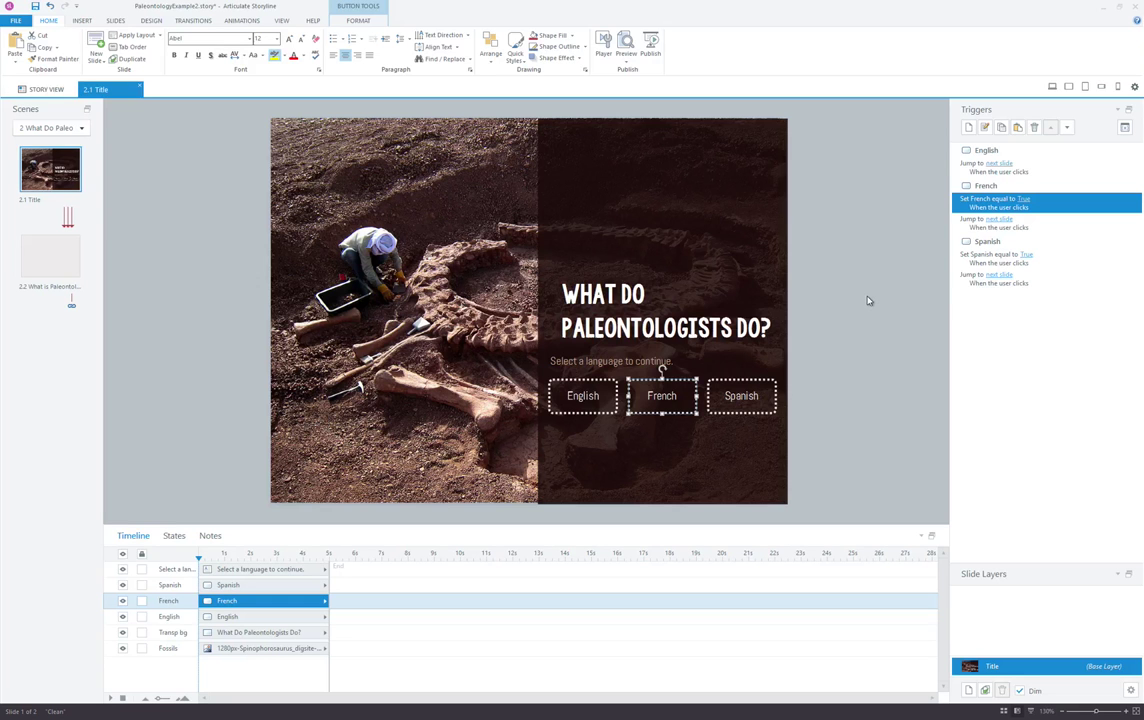
Step: Open slide 2.2 and view its English, French and Spanish layers, ending on the base layer
{"action": "left_click", "coordinate": [33, 261]}
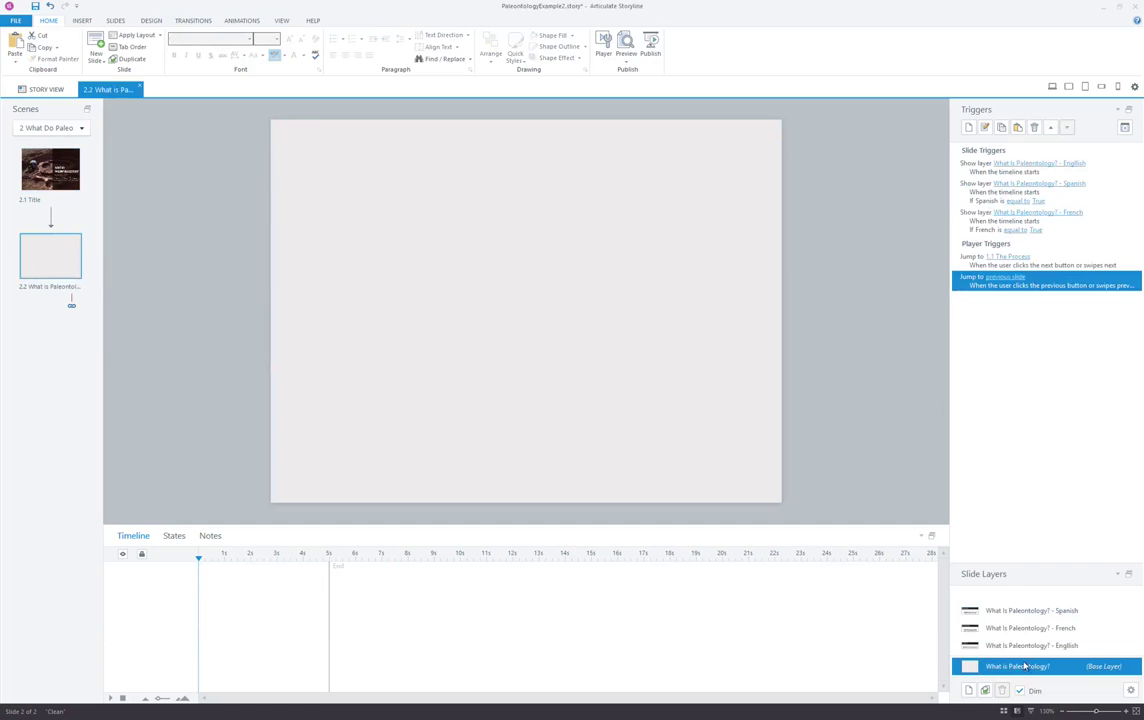
{"action": "mouse_move", "coordinate": [1026, 667]}
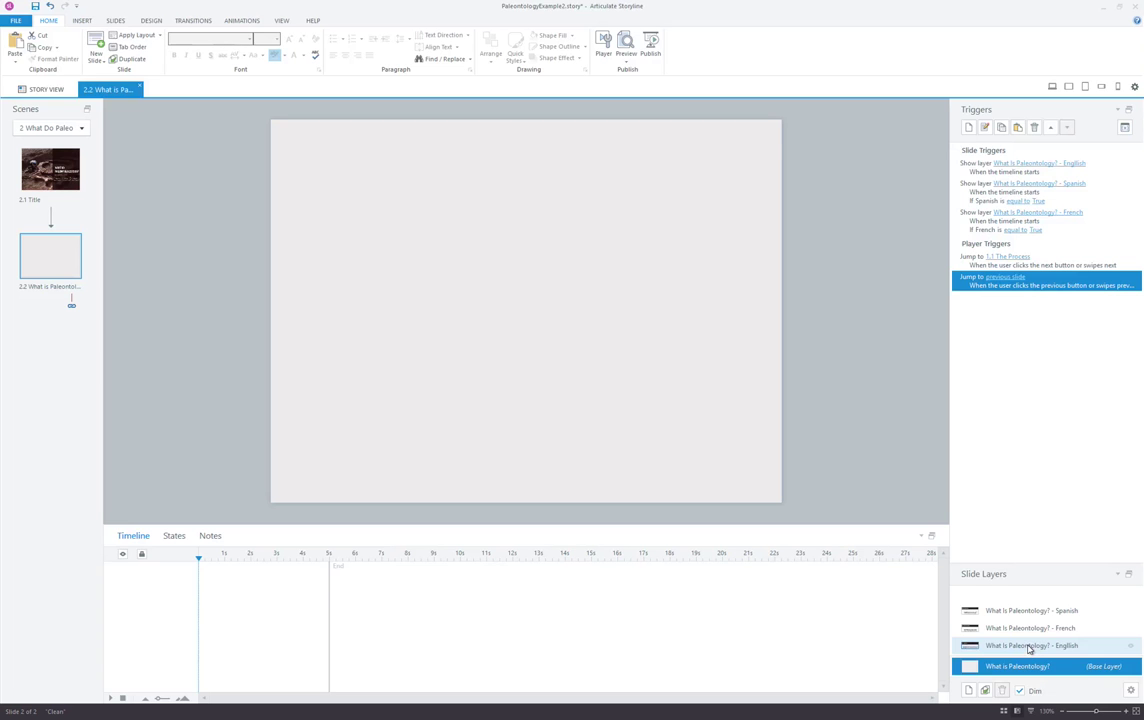
{"action": "left_click", "coordinate": [1029, 647]}
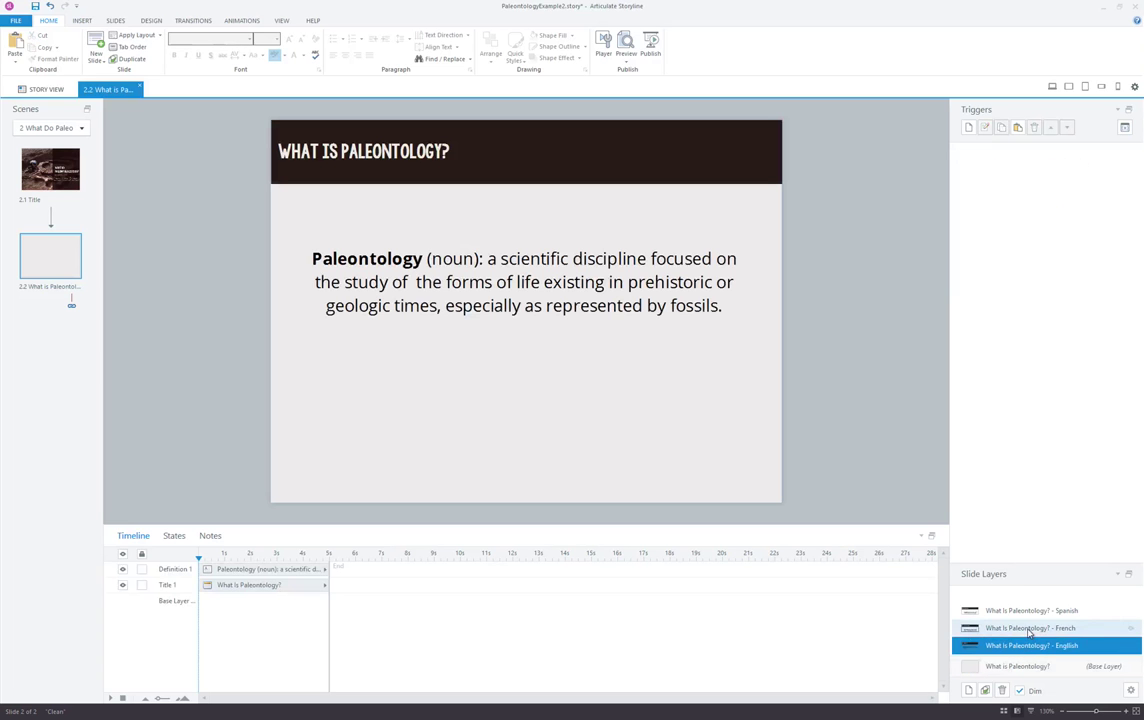
{"action": "left_click", "coordinate": [1028, 627]}
{"action": "left_click", "coordinate": [1020, 611]}
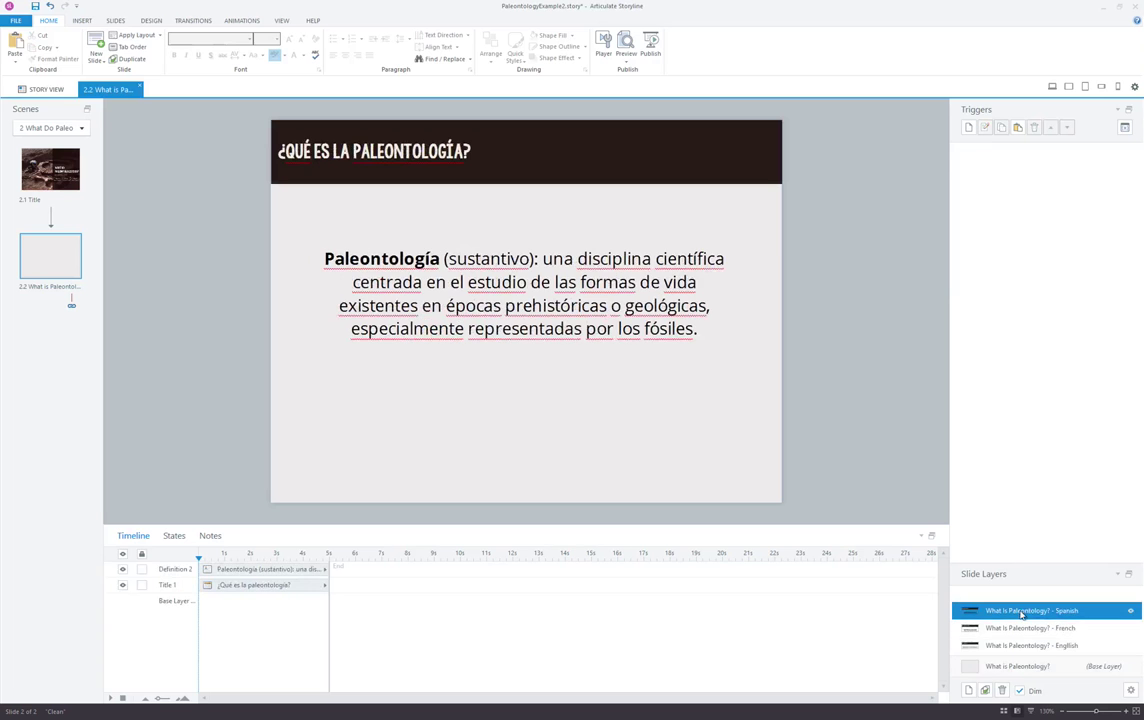
{"action": "left_click", "coordinate": [1018, 666]}
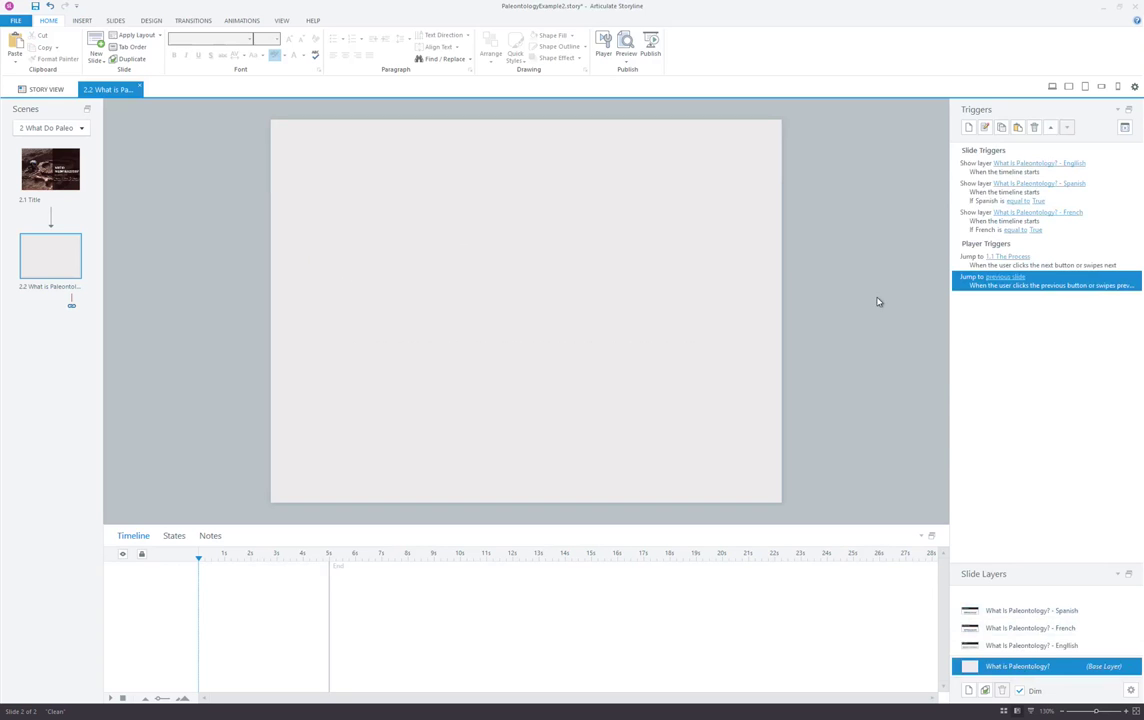
Step: Inspect the settings of the slide trigger that shows the English layer
{"action": "left_click", "coordinate": [964, 169]}
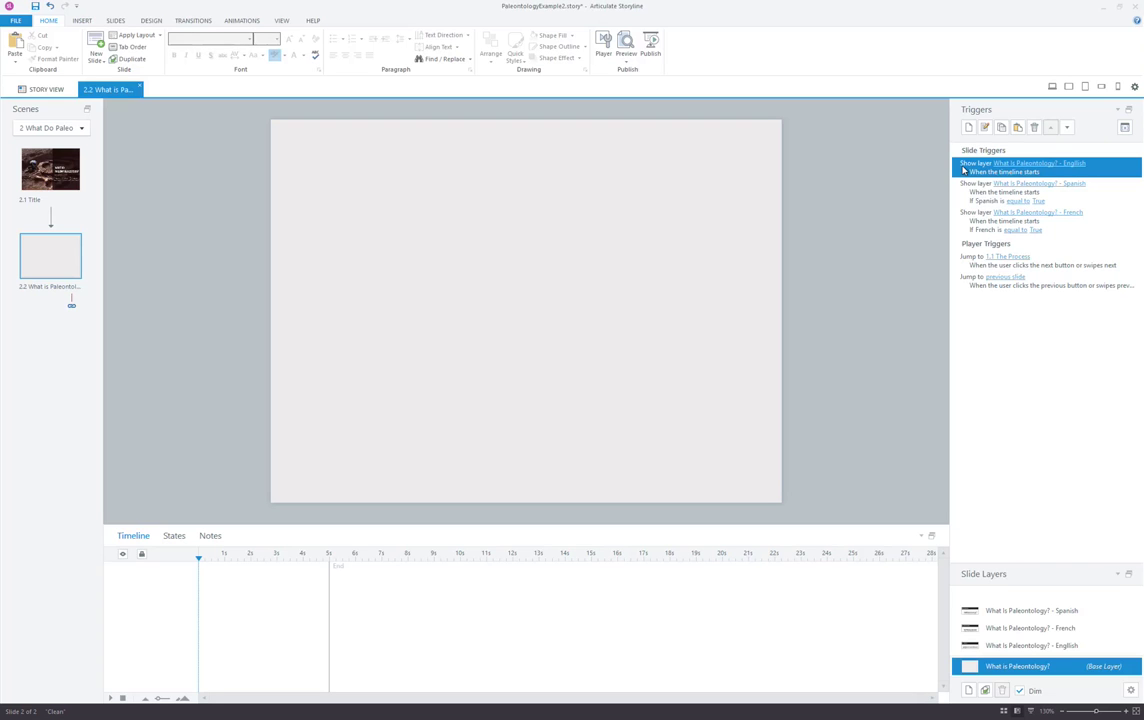
{"action": "left_click", "coordinate": [985, 127]}
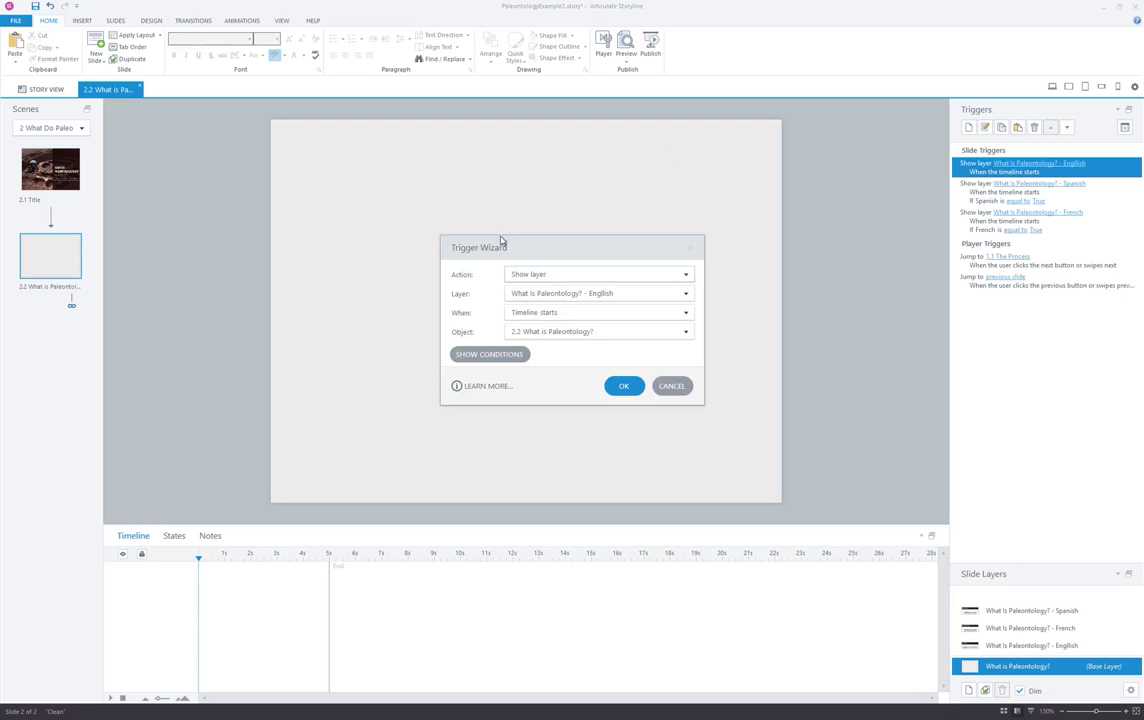
{"action": "left_click", "coordinate": [622, 386]}
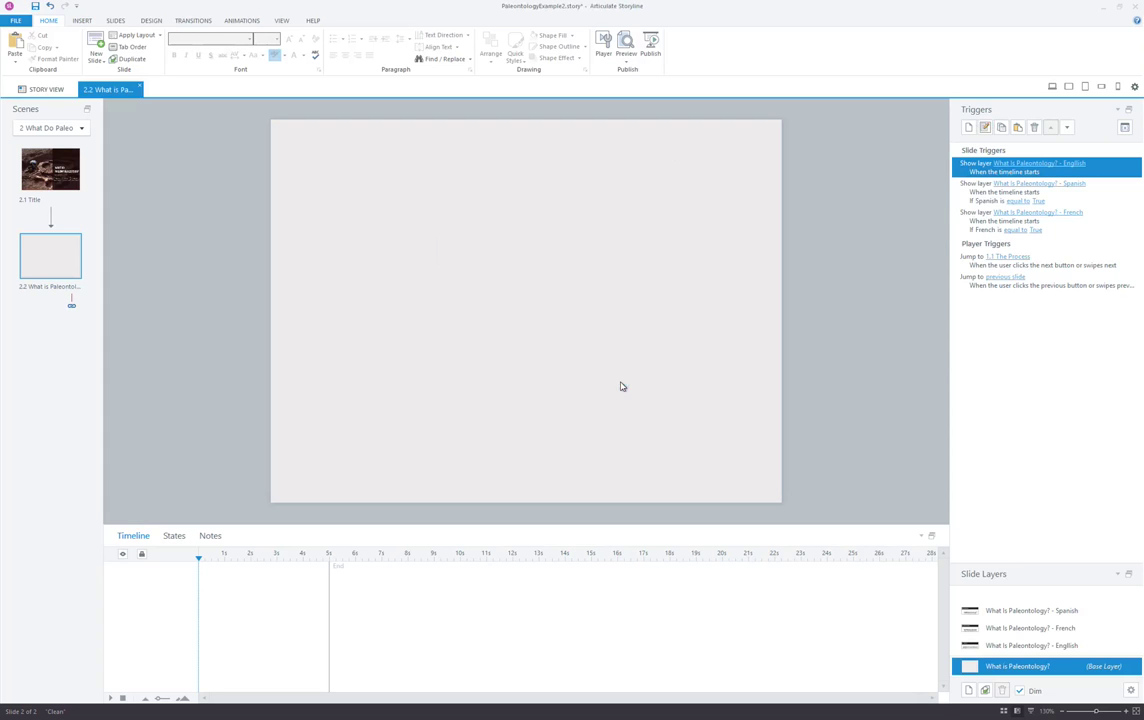
Step: Inspect the settings and conditions of the slide triggers that show the Spanish and French layers
{"action": "left_click", "coordinate": [977, 195]}
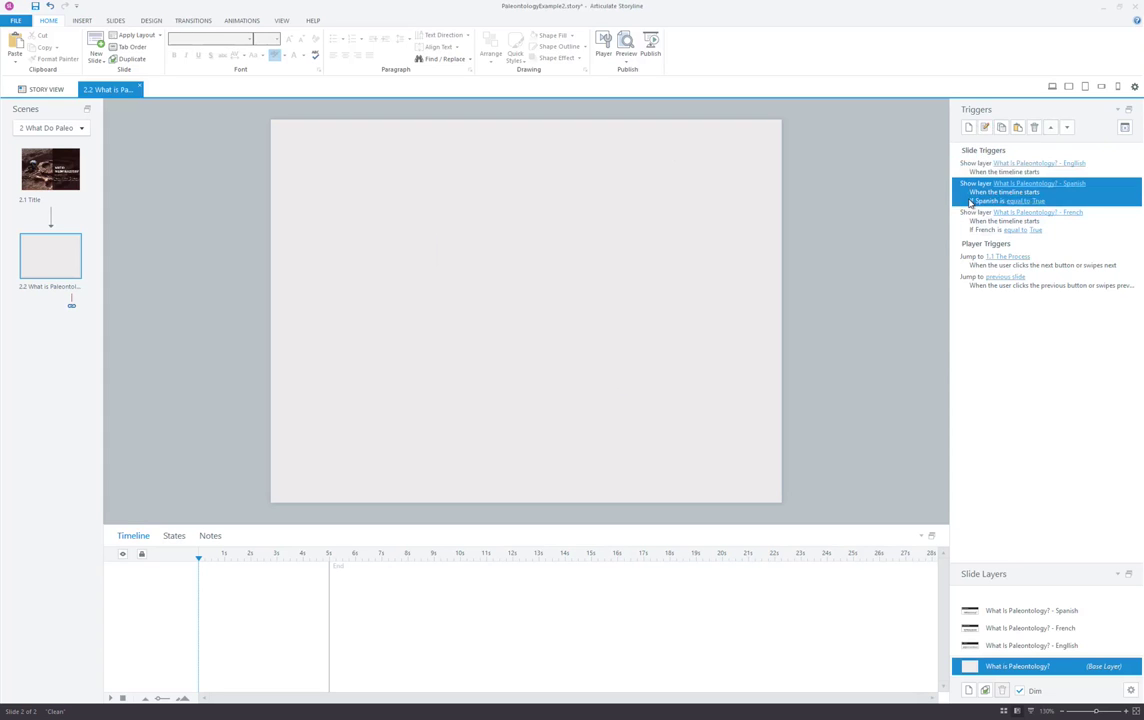
{"action": "left_click", "coordinate": [985, 128]}
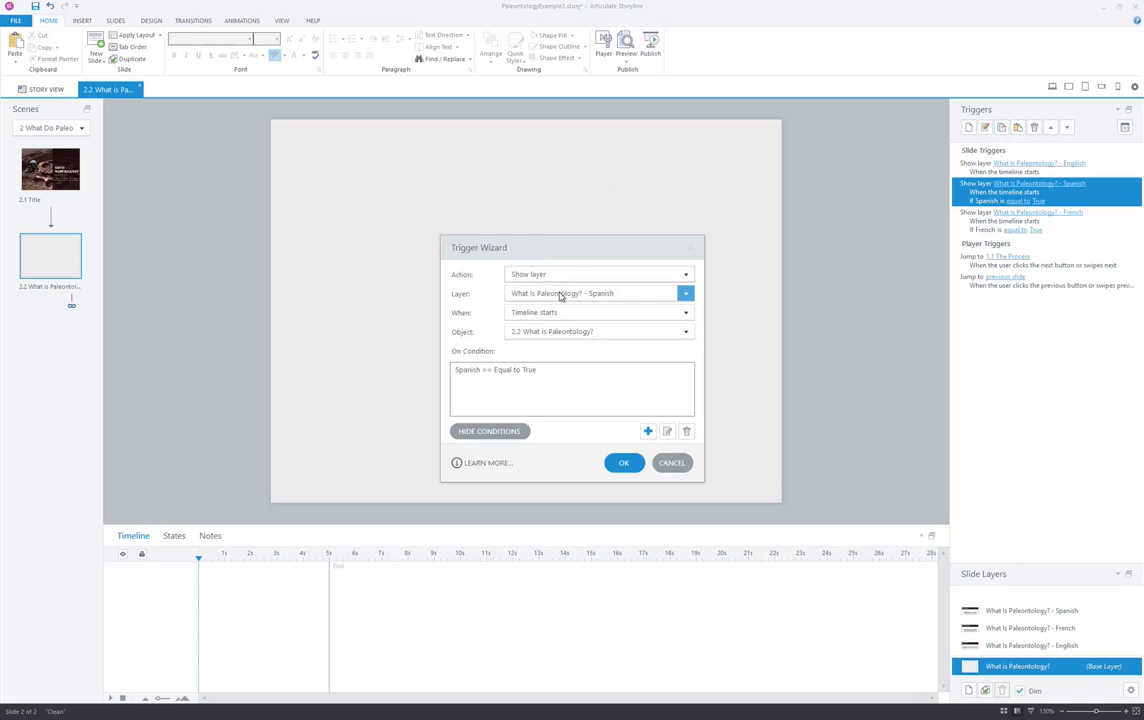
{"action": "left_click", "coordinate": [525, 372]}
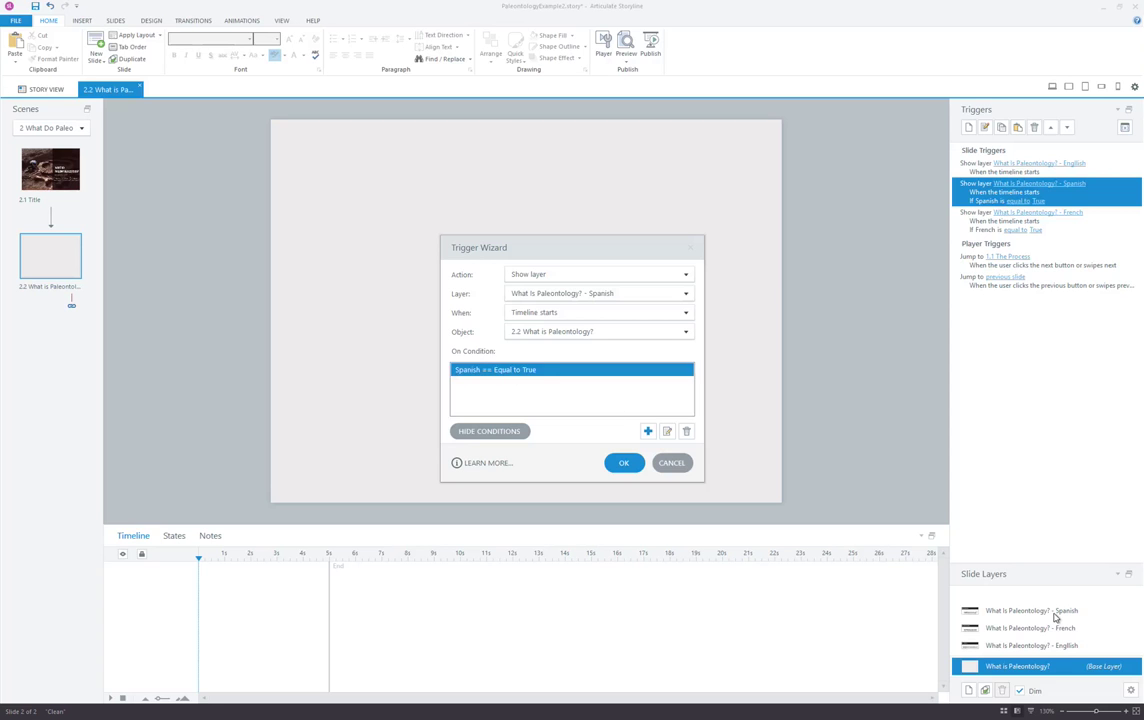
{"action": "left_click", "coordinate": [626, 464]}
{"action": "left_click", "coordinate": [980, 229]}
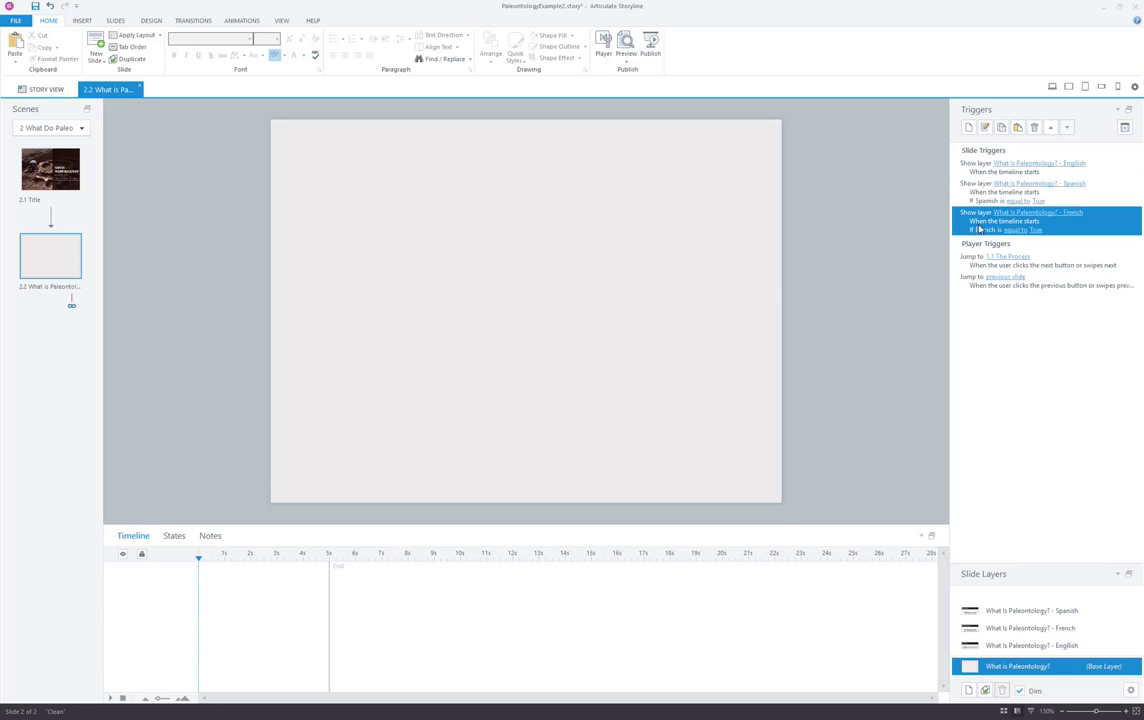
{"action": "left_click", "coordinate": [985, 127]}
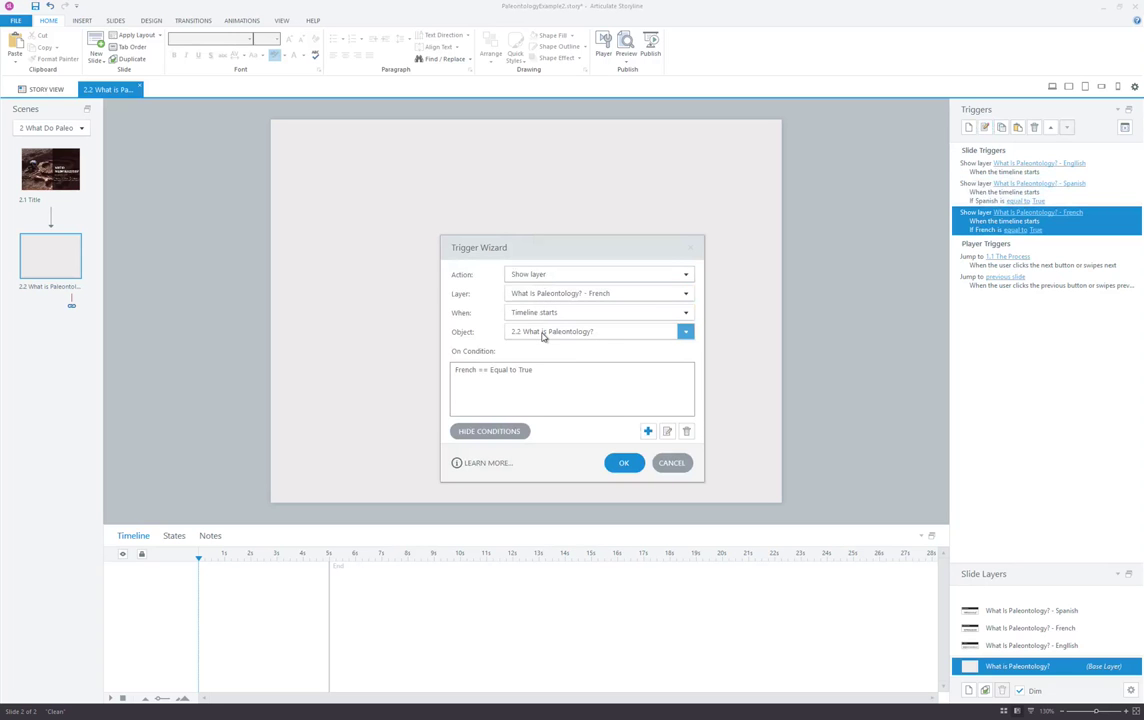
{"action": "left_click", "coordinate": [623, 463]}
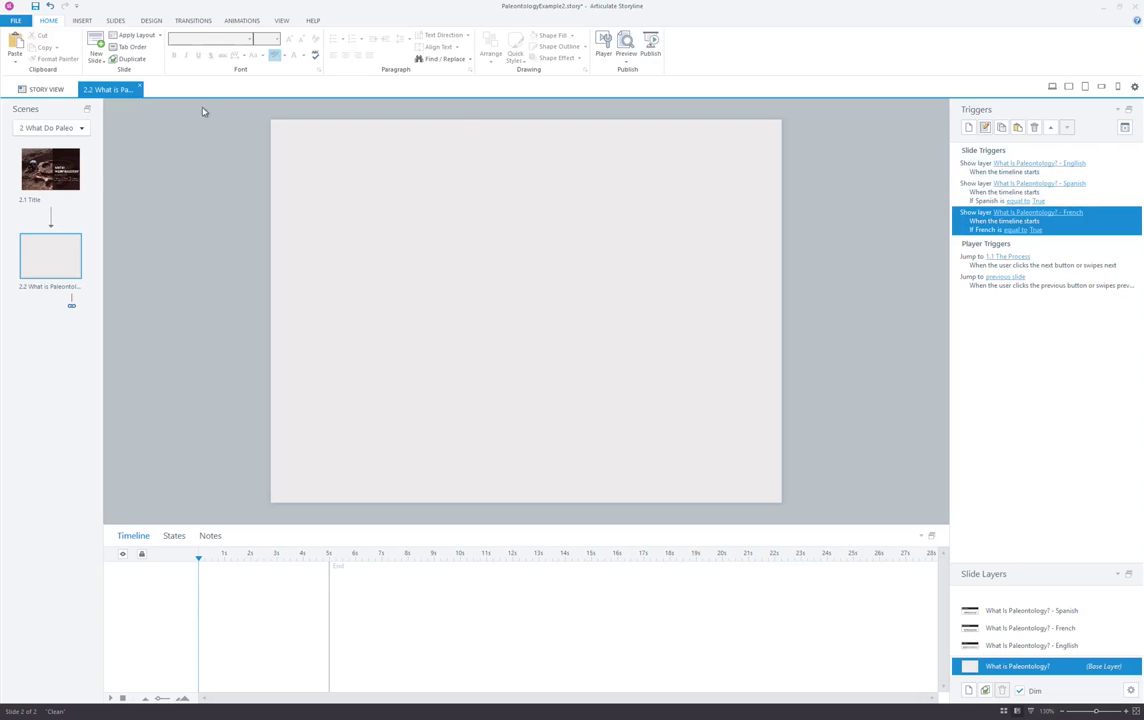
Step: Preview the scene, testing the French choice and then the Spanish choice from the title slide, and close the preview
{"action": "left_click", "coordinate": [629, 64]}
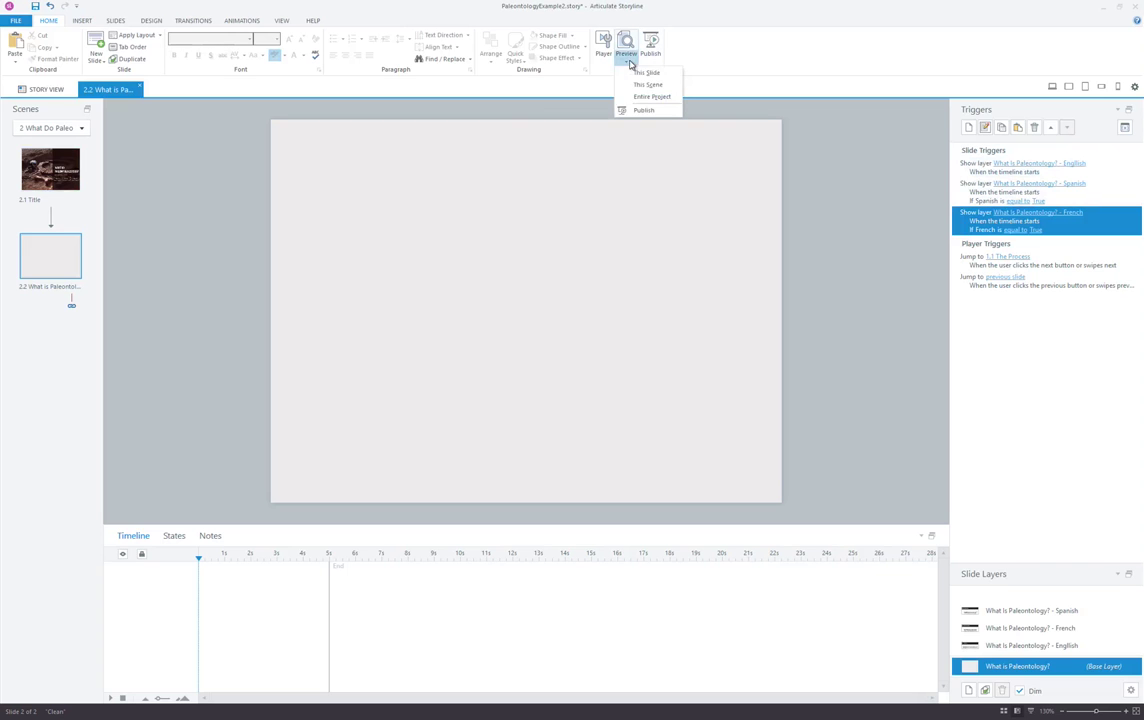
{"action": "left_click", "coordinate": [631, 85]}
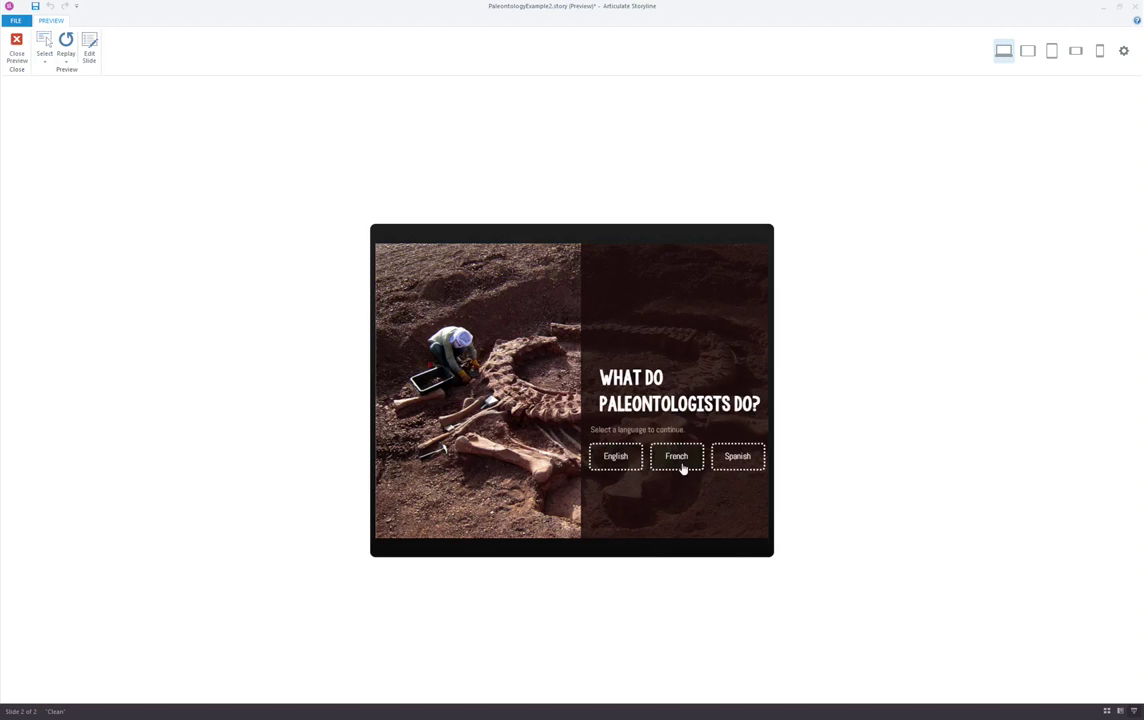
{"action": "left_click", "coordinate": [678, 461]}
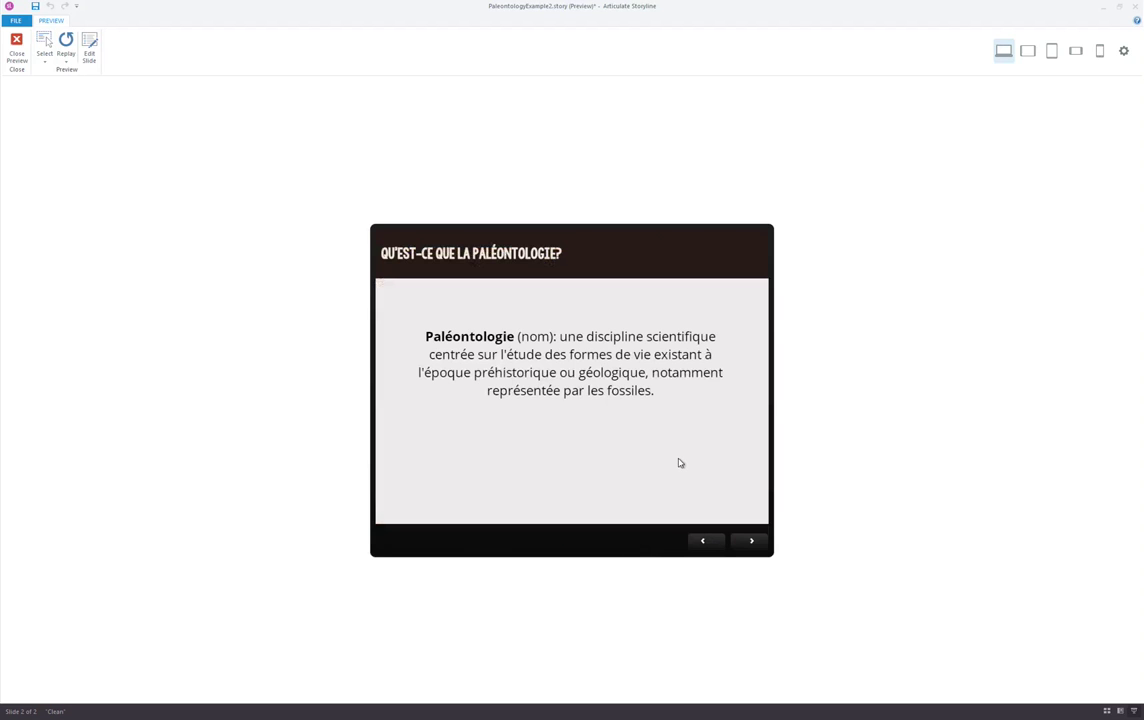
{"action": "left_click", "coordinate": [703, 541]}
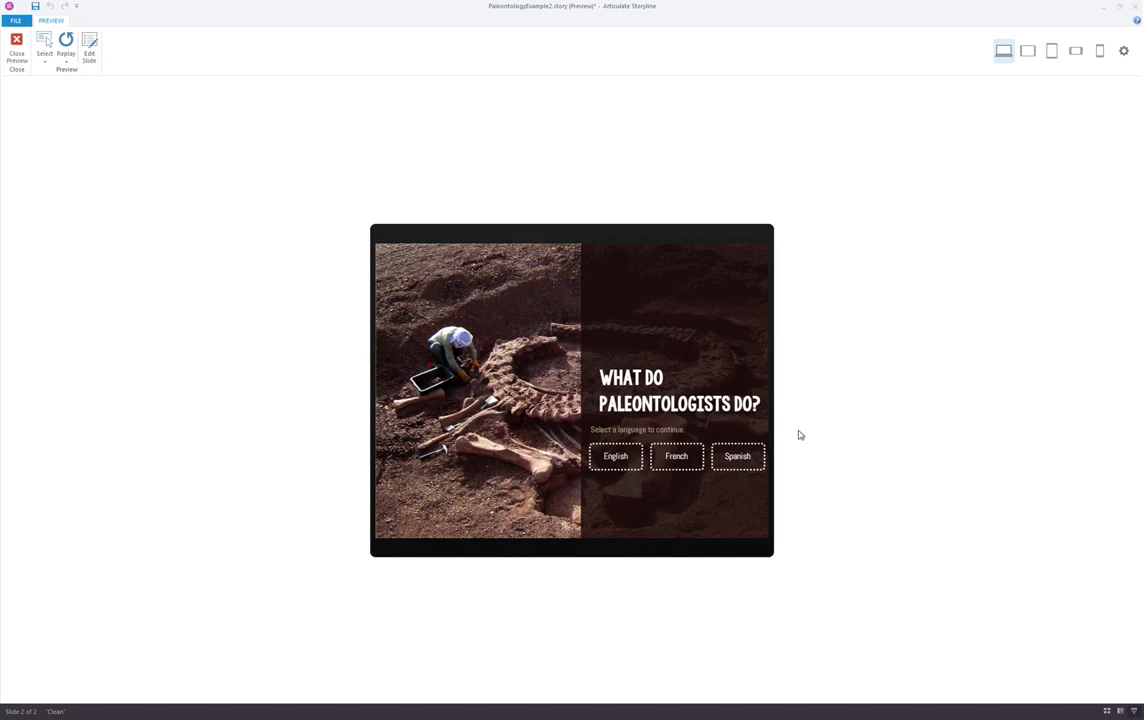
{"action": "left_click", "coordinate": [737, 458]}
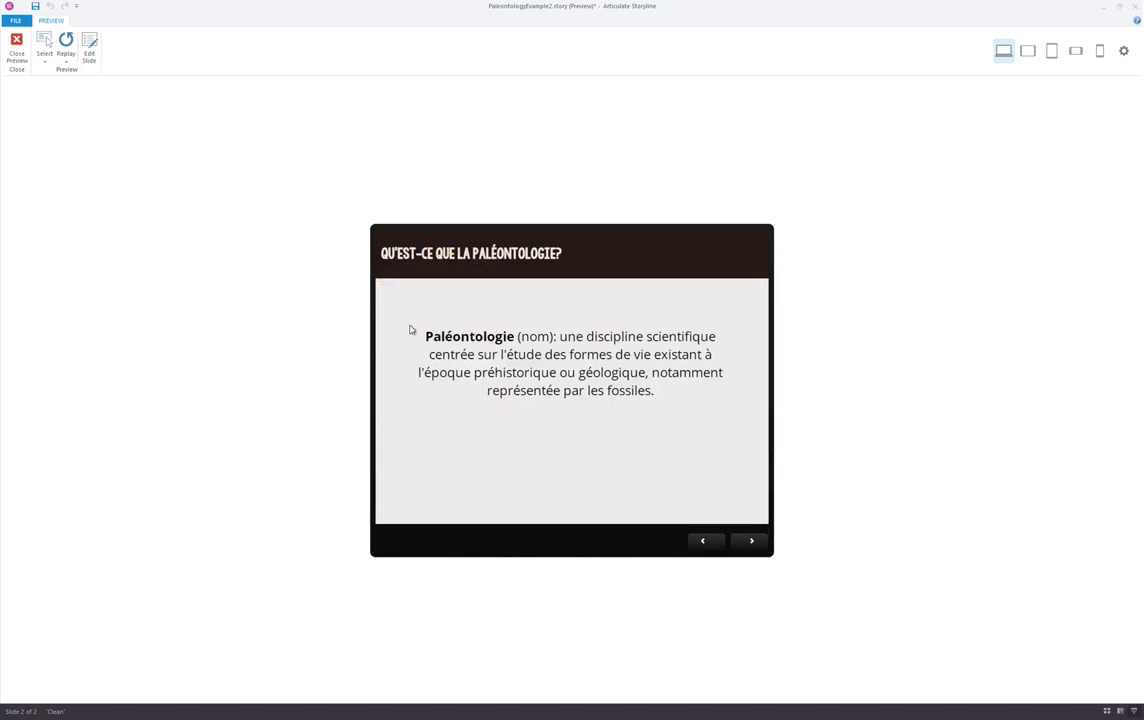
{"action": "left_click", "coordinate": [705, 542]}
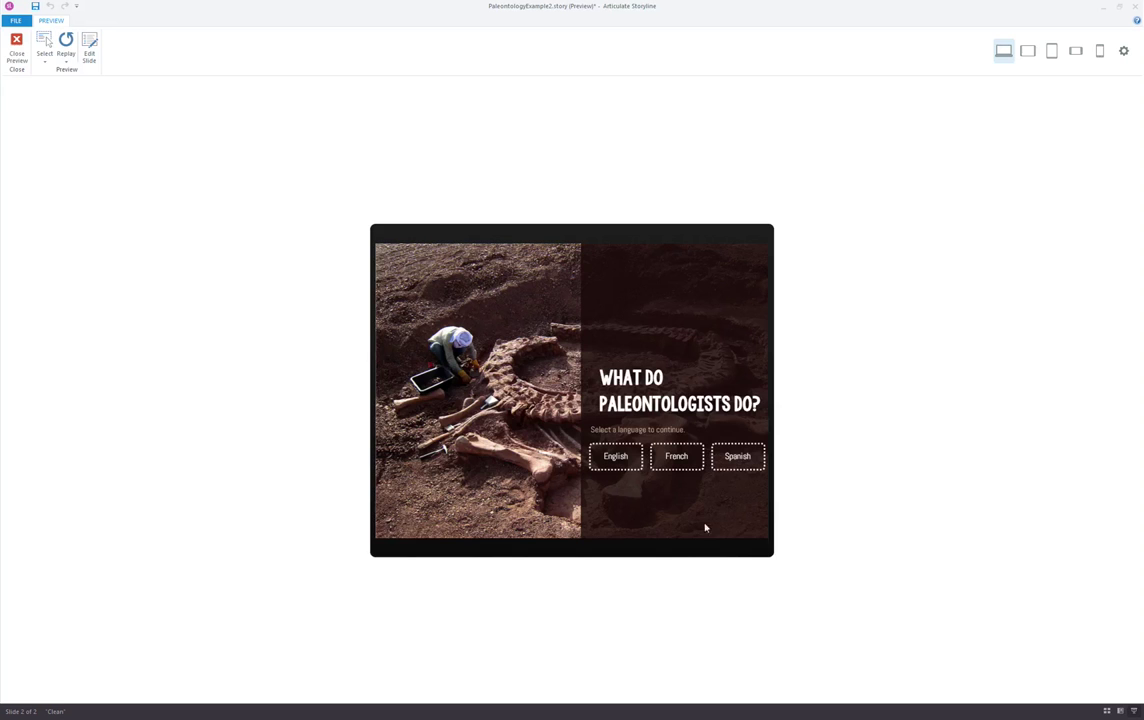
{"action": "left_click", "coordinate": [16, 46]}
Step: Add a trigger to title slide 2.1 that adjusts the French variable to the value False when the timeline starts
{"action": "left_click", "coordinate": [45, 160]}
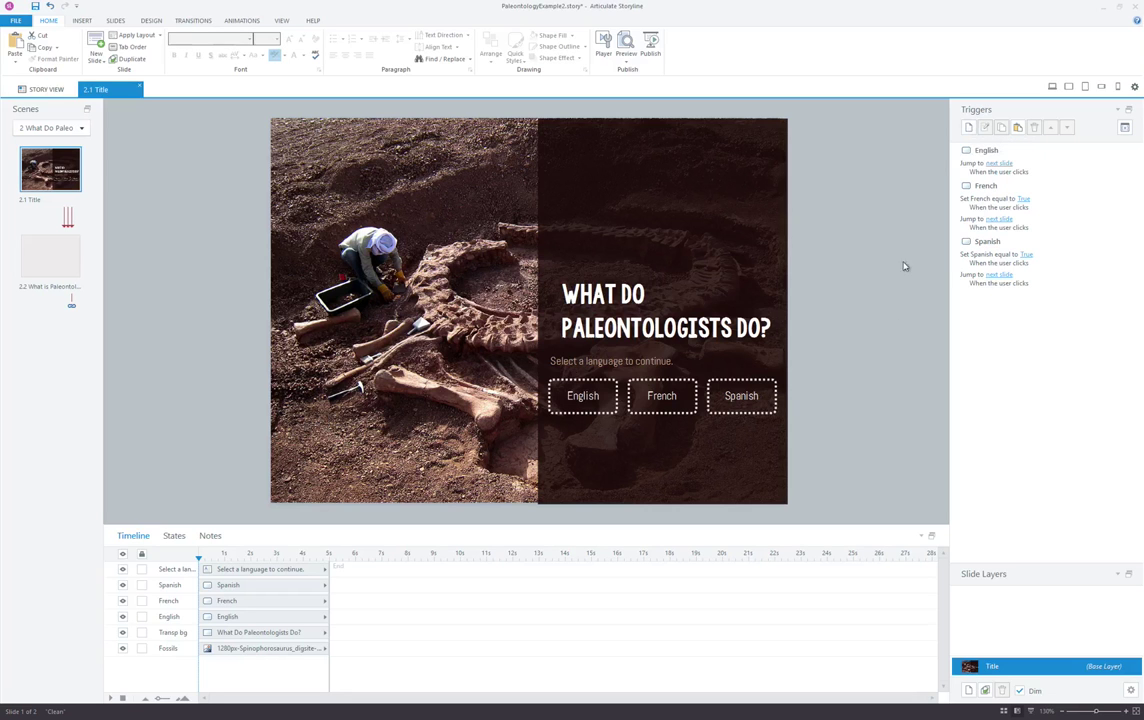
{"action": "left_click", "coordinate": [968, 129]}
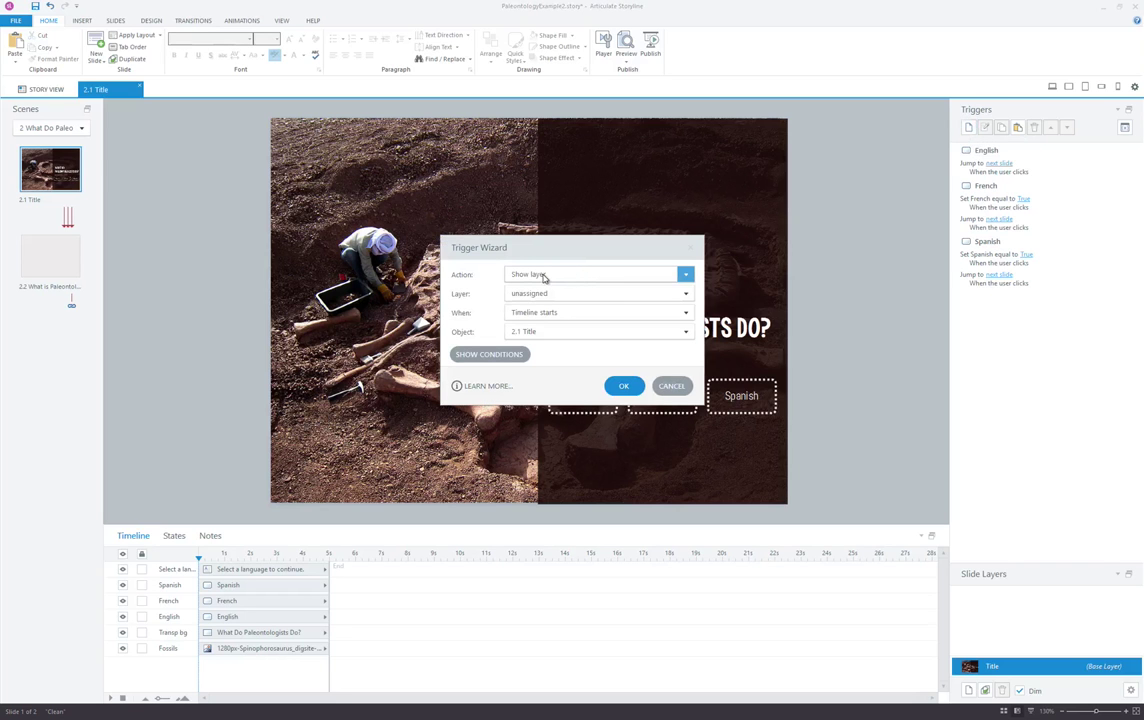
{"action": "left_click", "coordinate": [544, 279]}
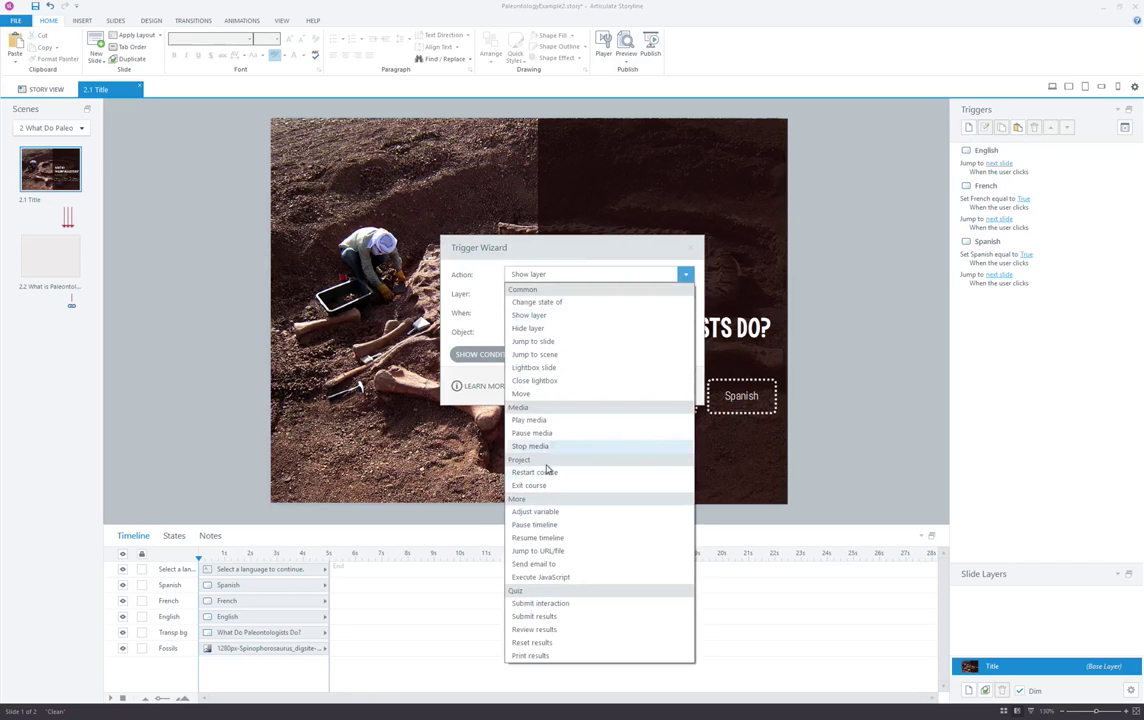
{"action": "left_click", "coordinate": [537, 511]}
{"action": "left_click", "coordinate": [516, 294]}
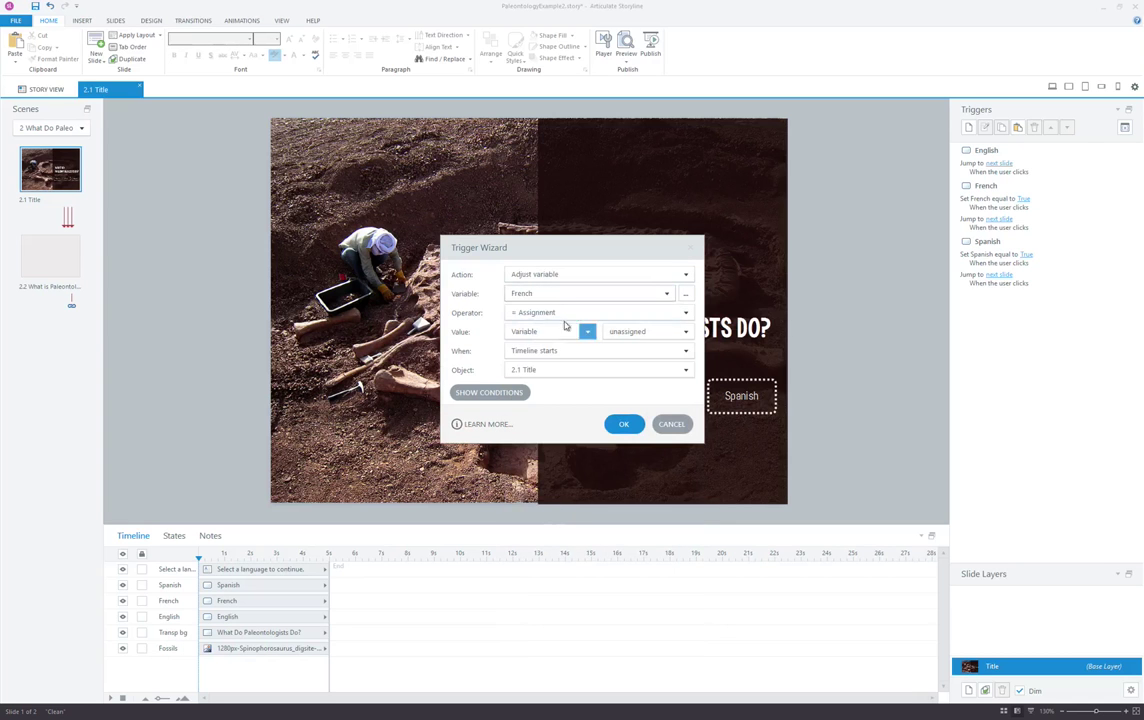
{"action": "left_click", "coordinate": [685, 331]}
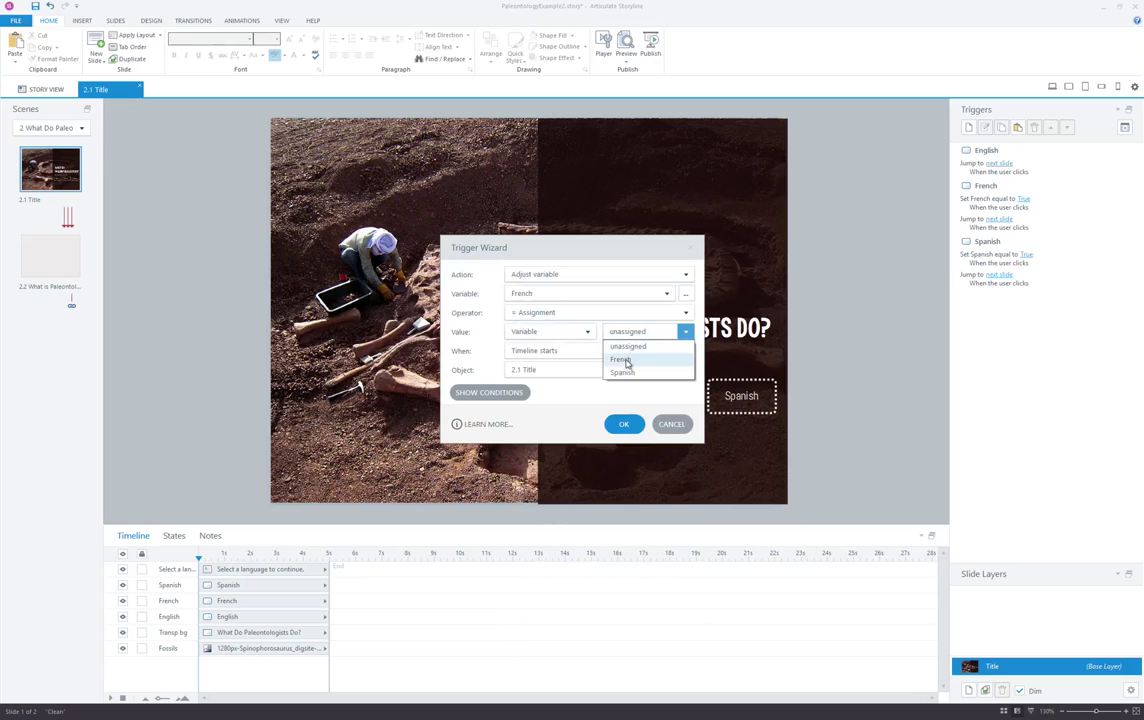
{"action": "left_click", "coordinate": [554, 332]}
{"action": "left_click", "coordinate": [544, 357]}
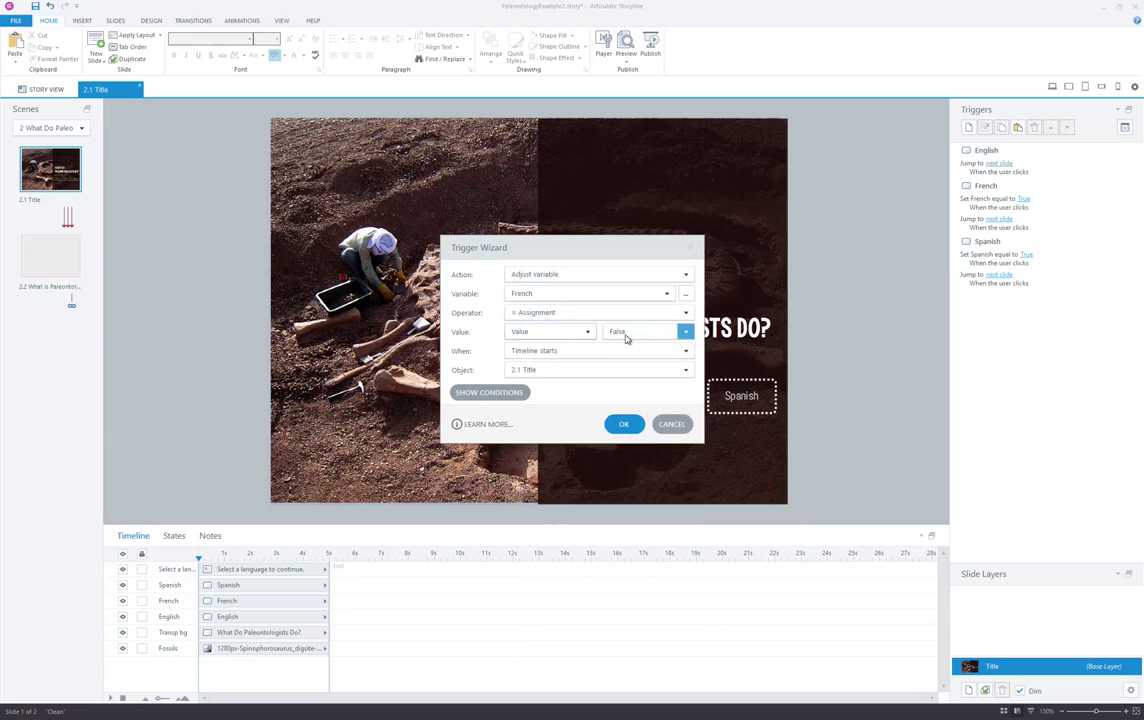
{"action": "left_click", "coordinate": [624, 425]}
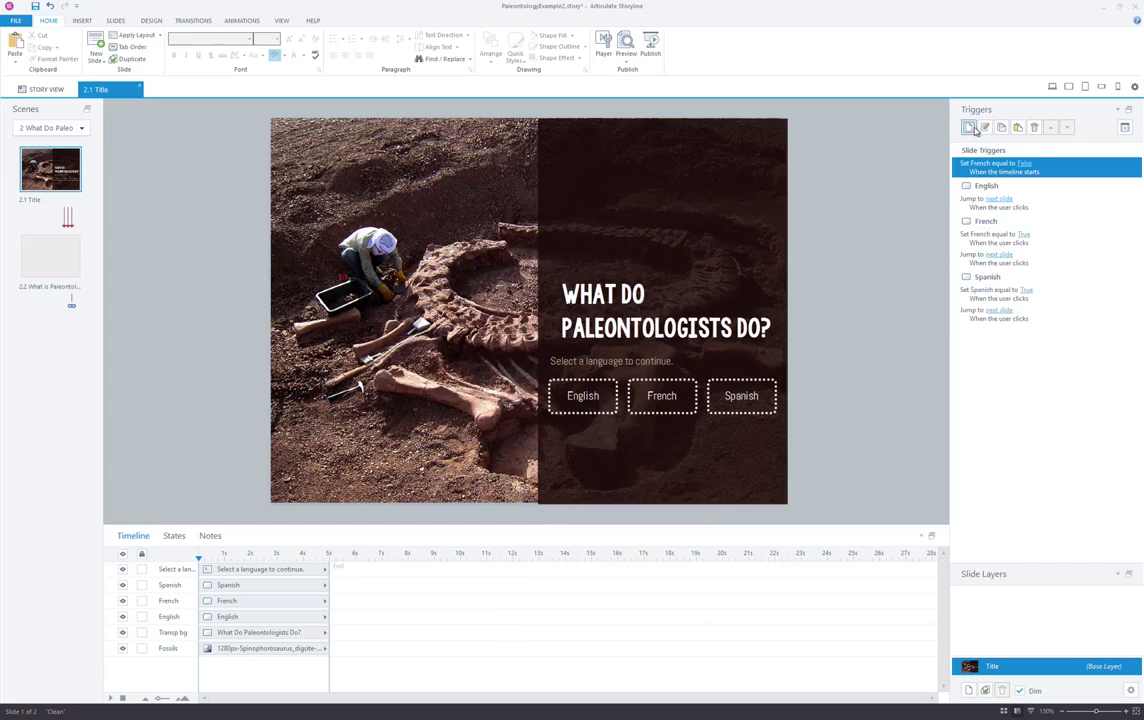
Step: Duplicate the timeline-start trigger on the title slide and change the copy's variable to Spanish
{"action": "left_click", "coordinate": [1001, 127]}
{"action": "left_click", "coordinate": [1017, 127]}
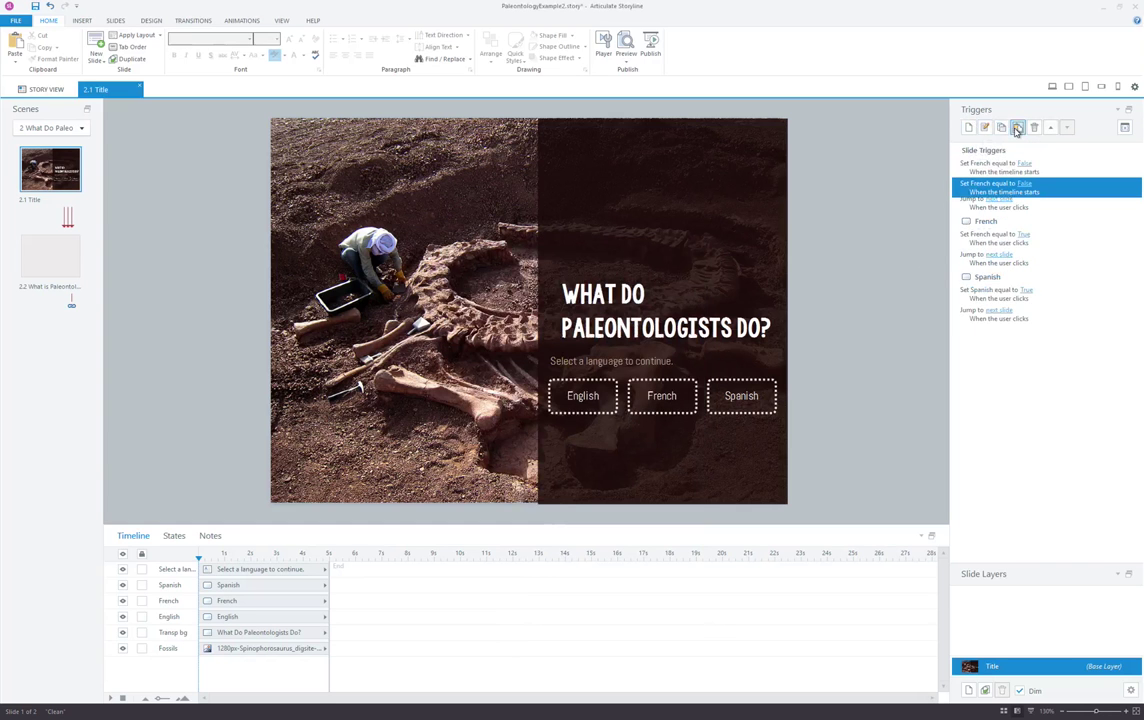
{"action": "left_click", "coordinate": [984, 127]}
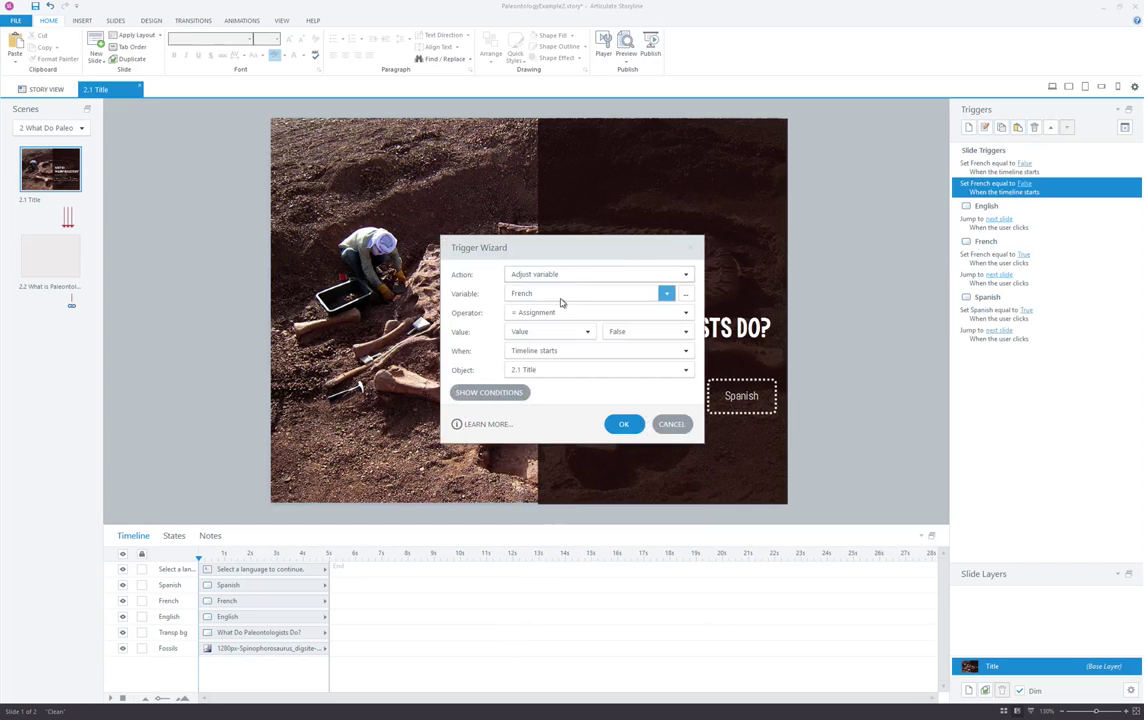
{"action": "left_click", "coordinate": [548, 294]}
{"action": "left_click", "coordinate": [530, 334]}
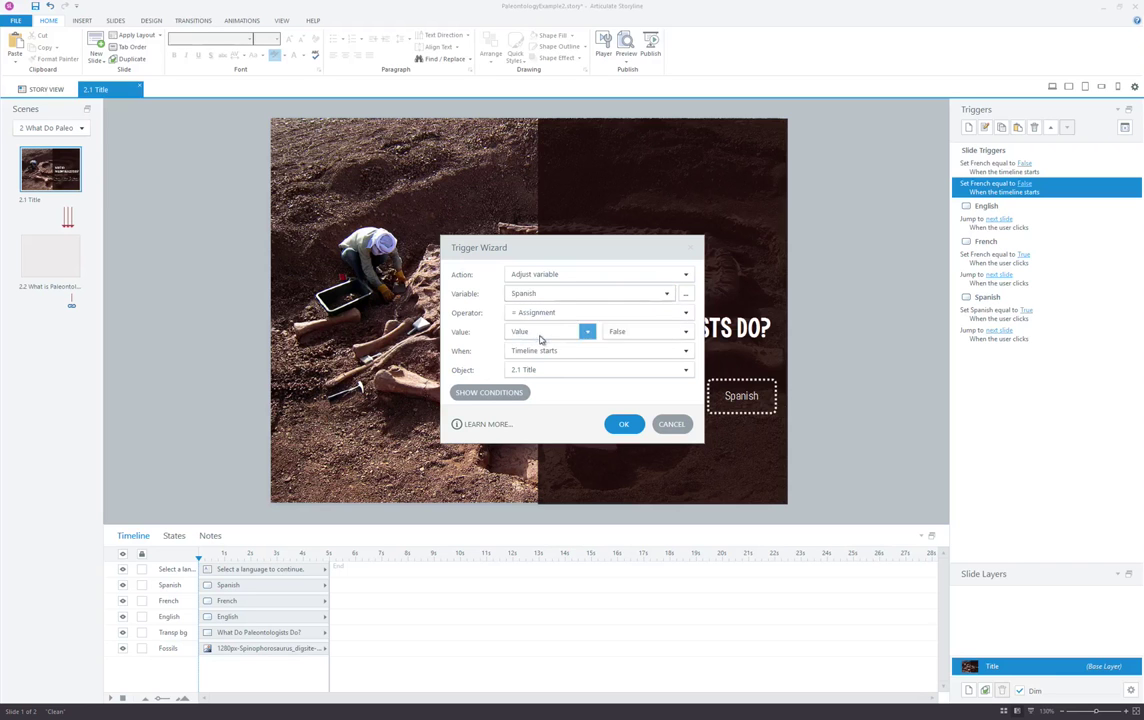
{"action": "left_click", "coordinate": [623, 424]}
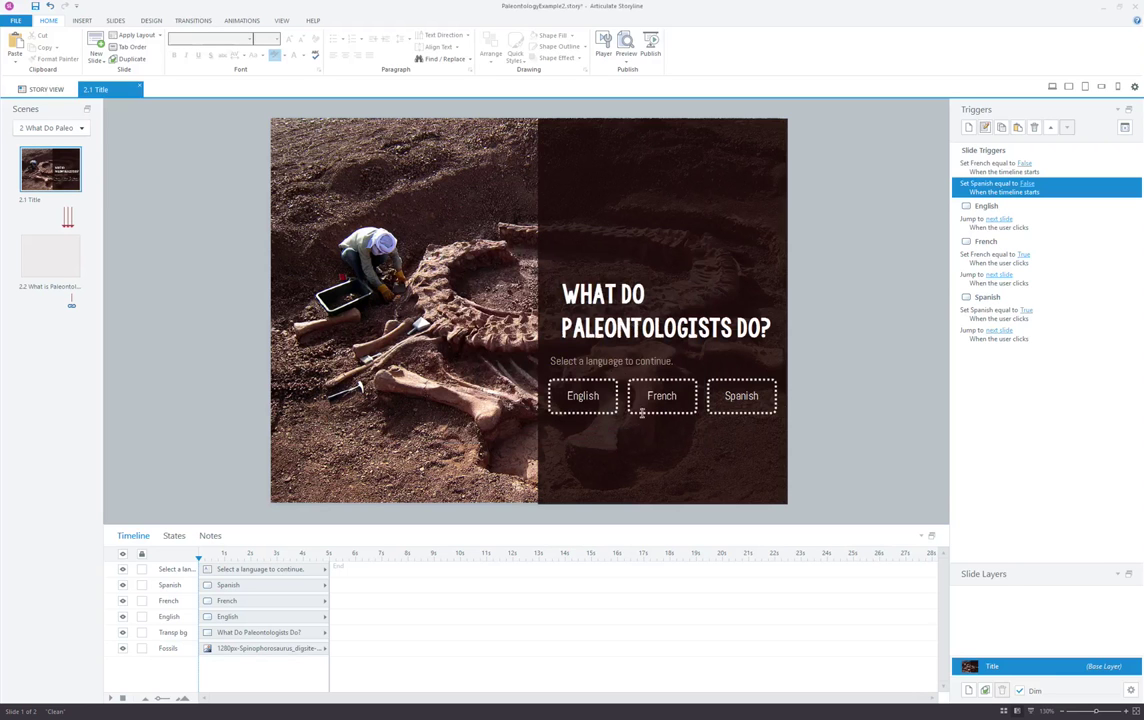
Step: Preview the scene, test the French choice and the Spanish choice from the title slide, and close the preview
{"action": "left_click", "coordinate": [626, 60]}
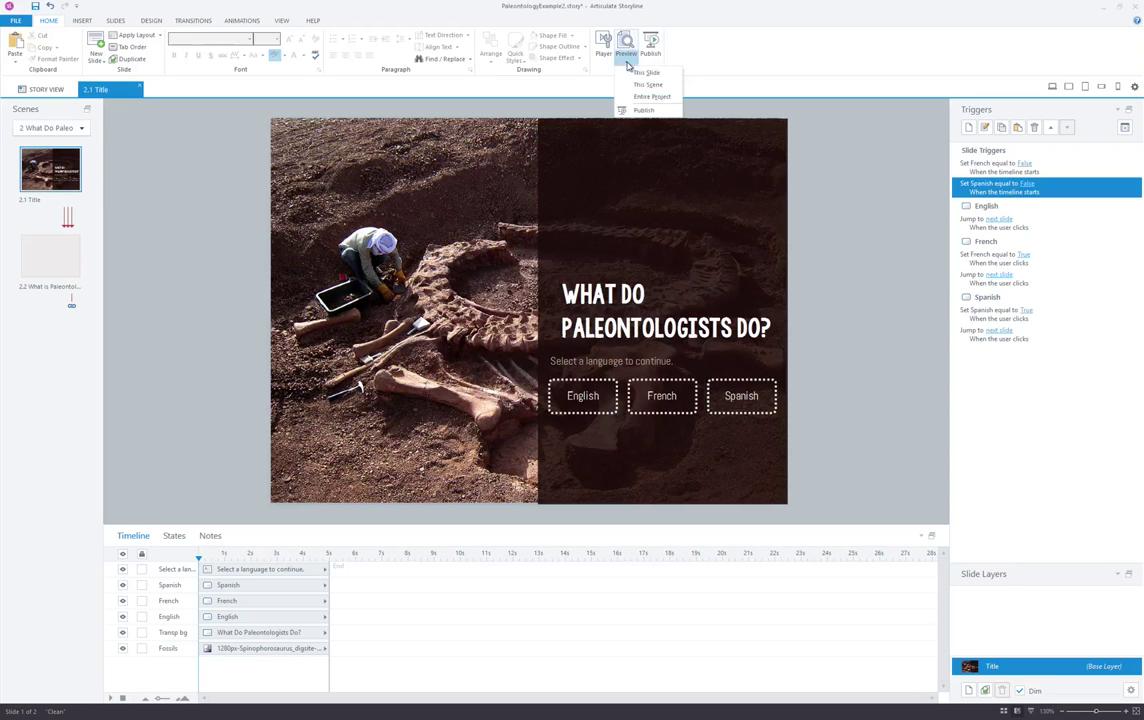
{"action": "left_click", "coordinate": [634, 86]}
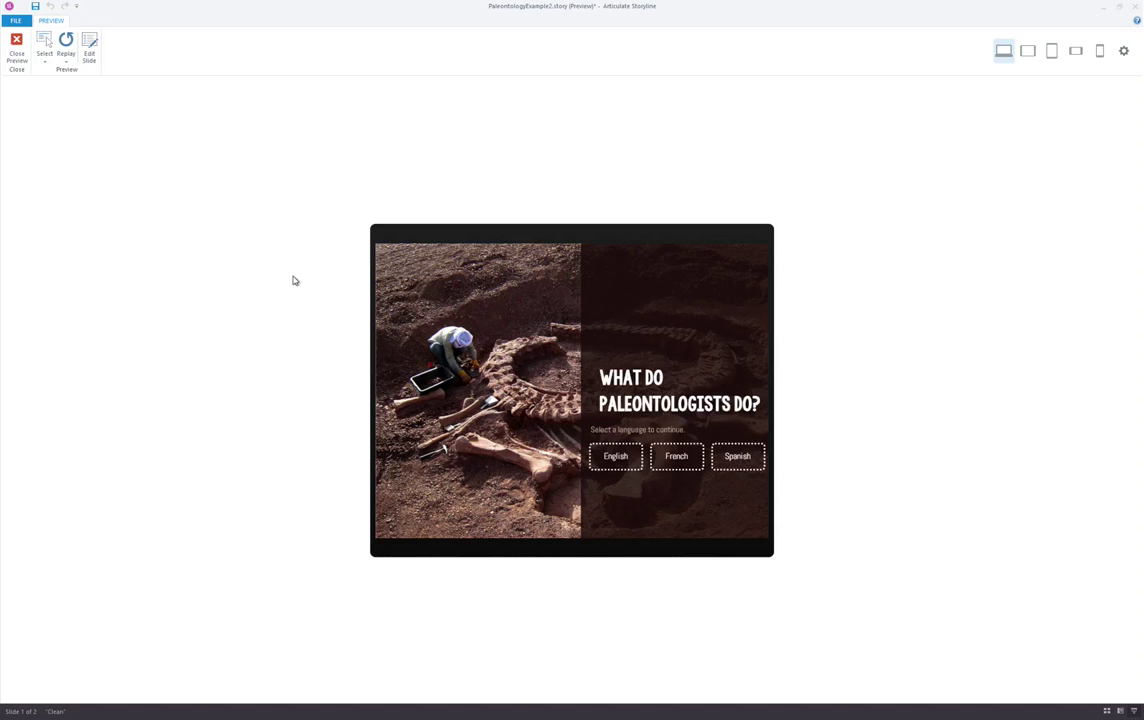
{"action": "left_click", "coordinate": [675, 462]}
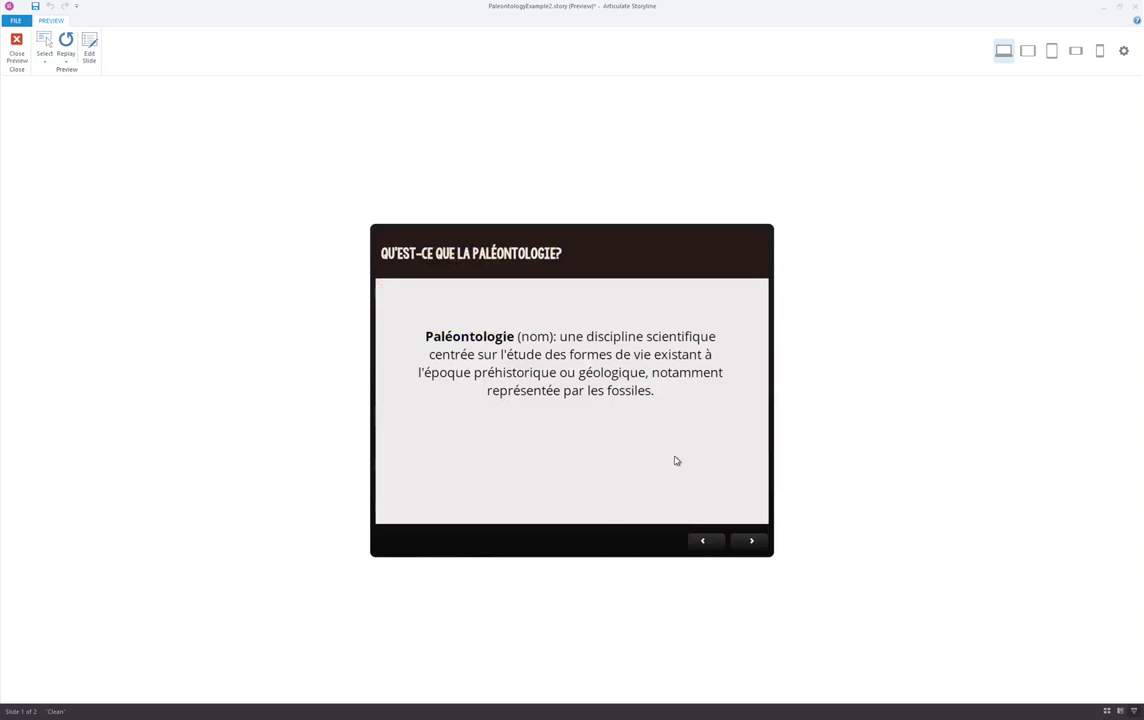
{"action": "left_click", "coordinate": [706, 542]}
{"action": "left_click", "coordinate": [744, 460]}
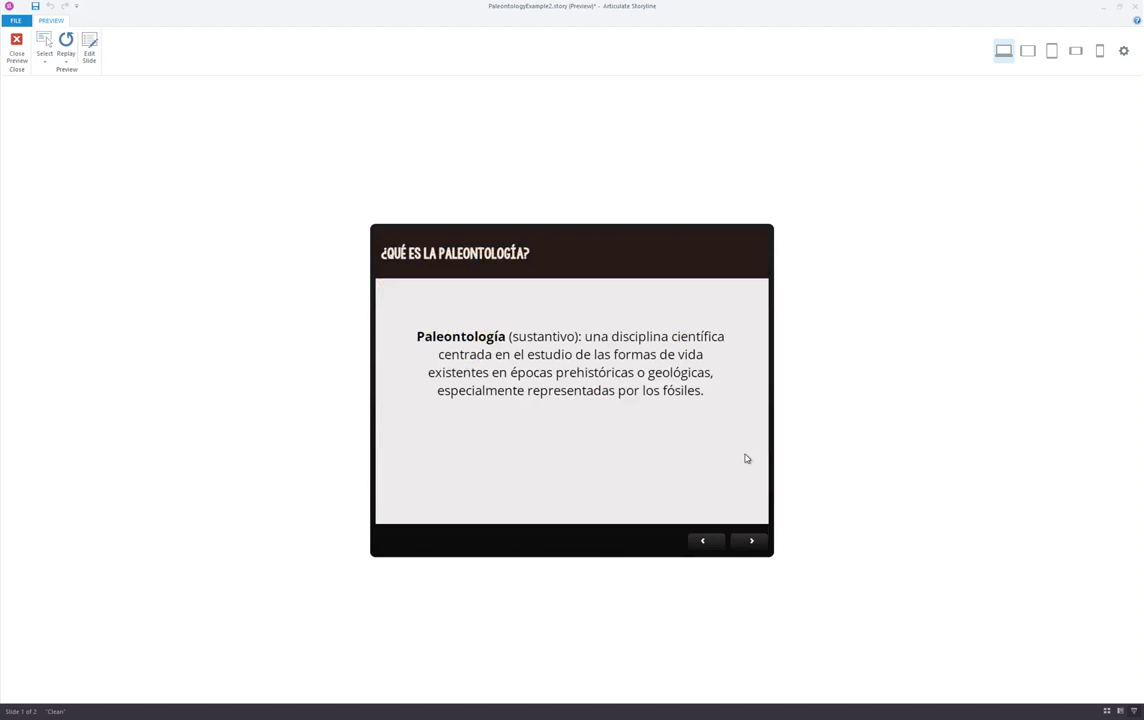
{"action": "left_click", "coordinate": [710, 542]}
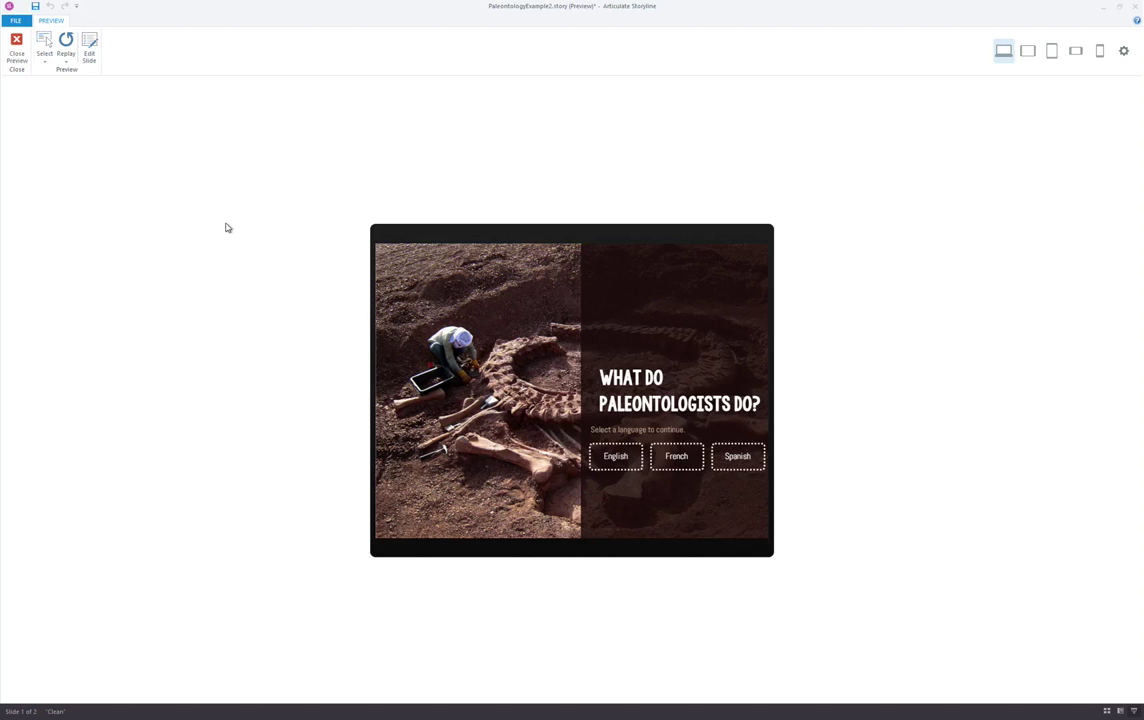
{"action": "left_click", "coordinate": [16, 45]}
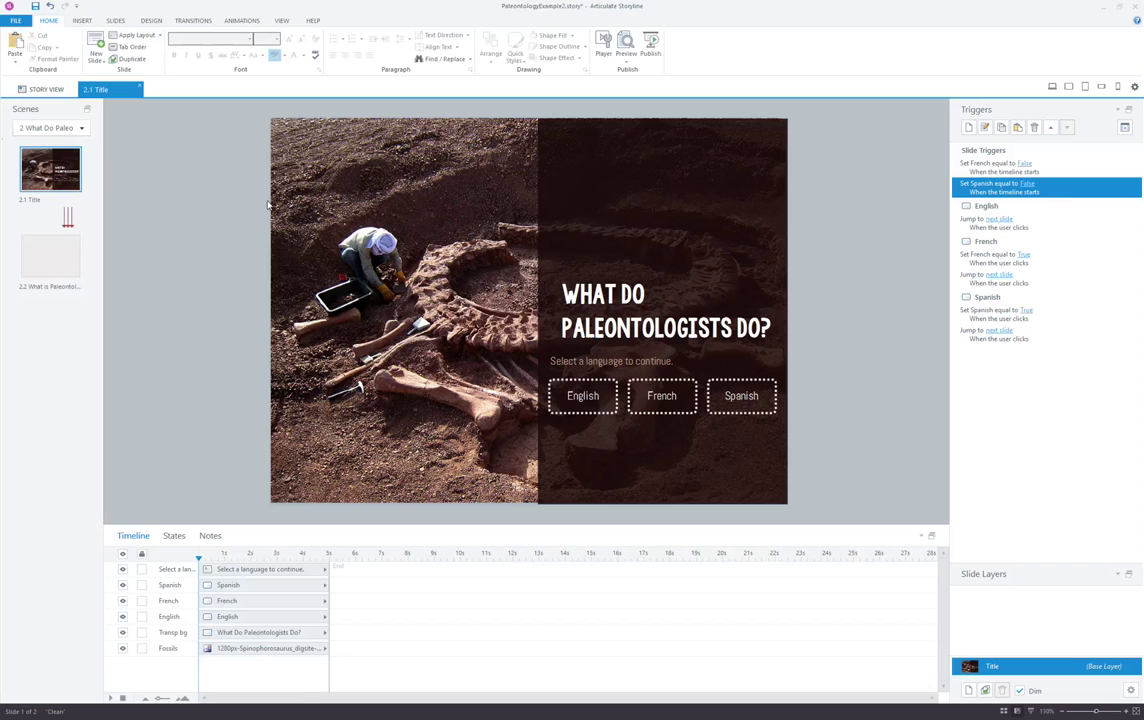